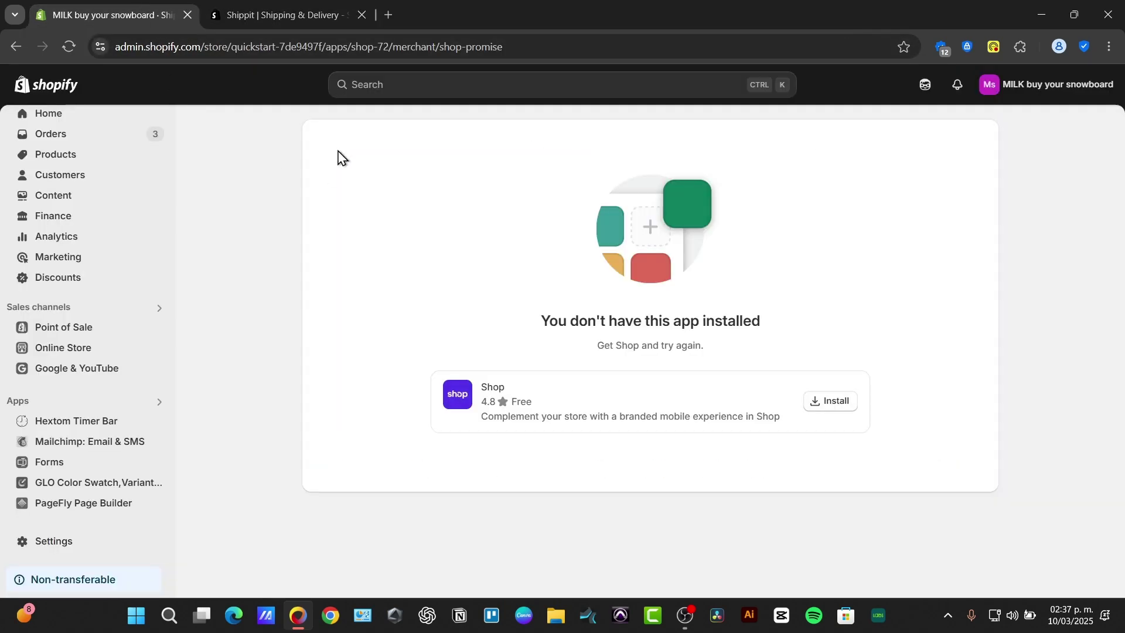
Step: Close the Shippit tab and search Google for 'shein' in a new tab
click(361, 15)
scroll(89, 136, up, 1)
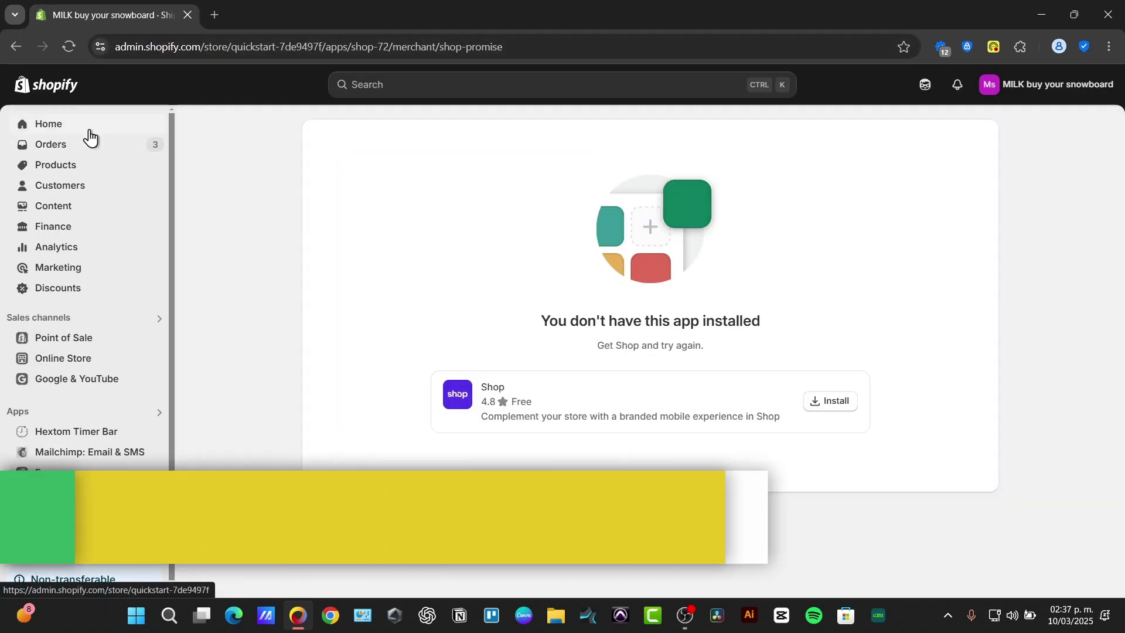
click(89, 130)
click(214, 15)
text(shei)
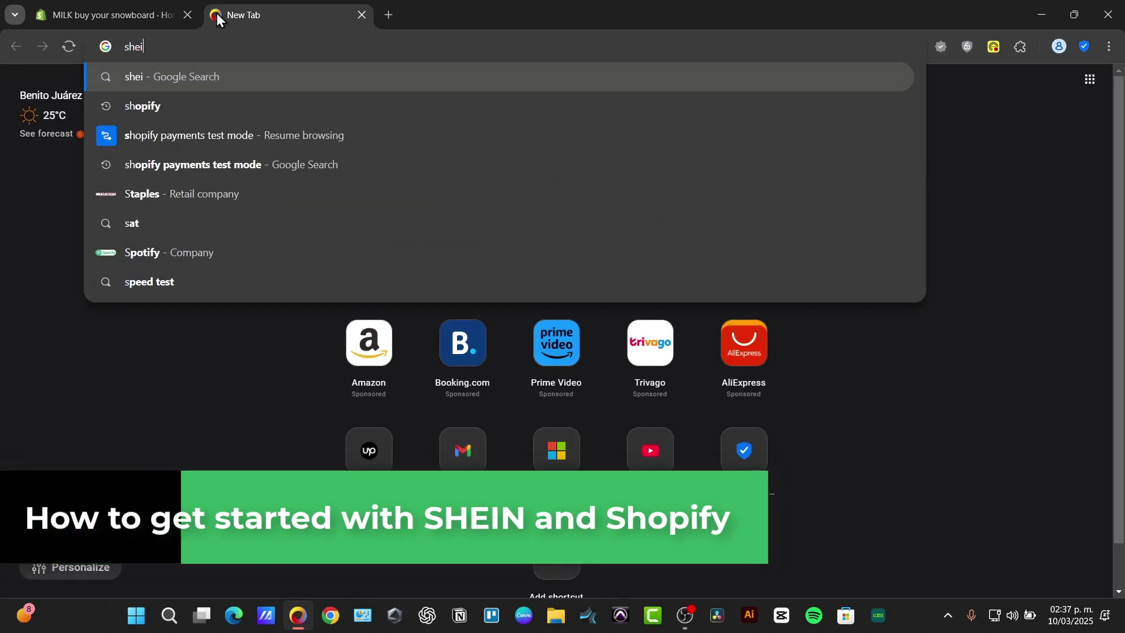
text(n)
key(Return)
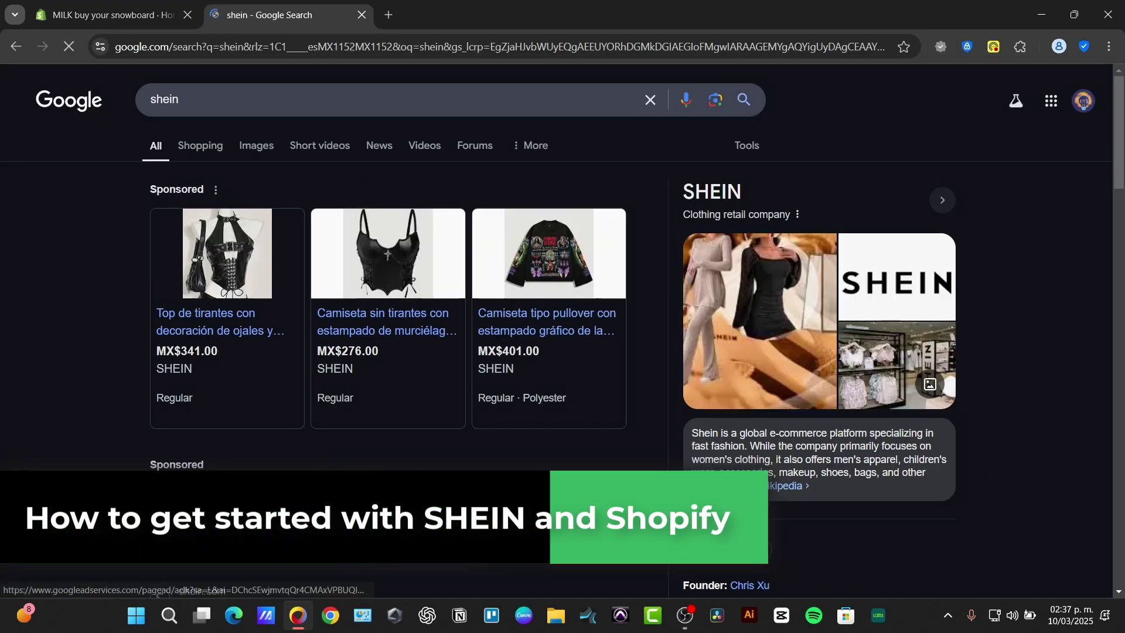
click(101, 2)
click(265, 2)
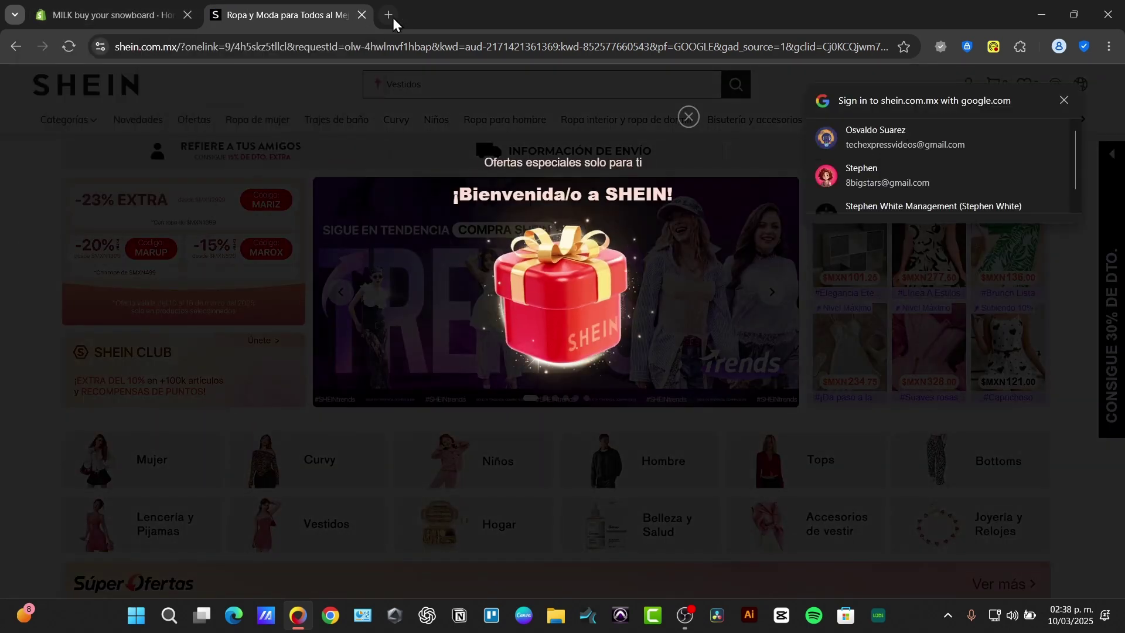
Step: Search Google for 'shein dropshipping' in another new tab
click(390, 16)
text(shein dropship)
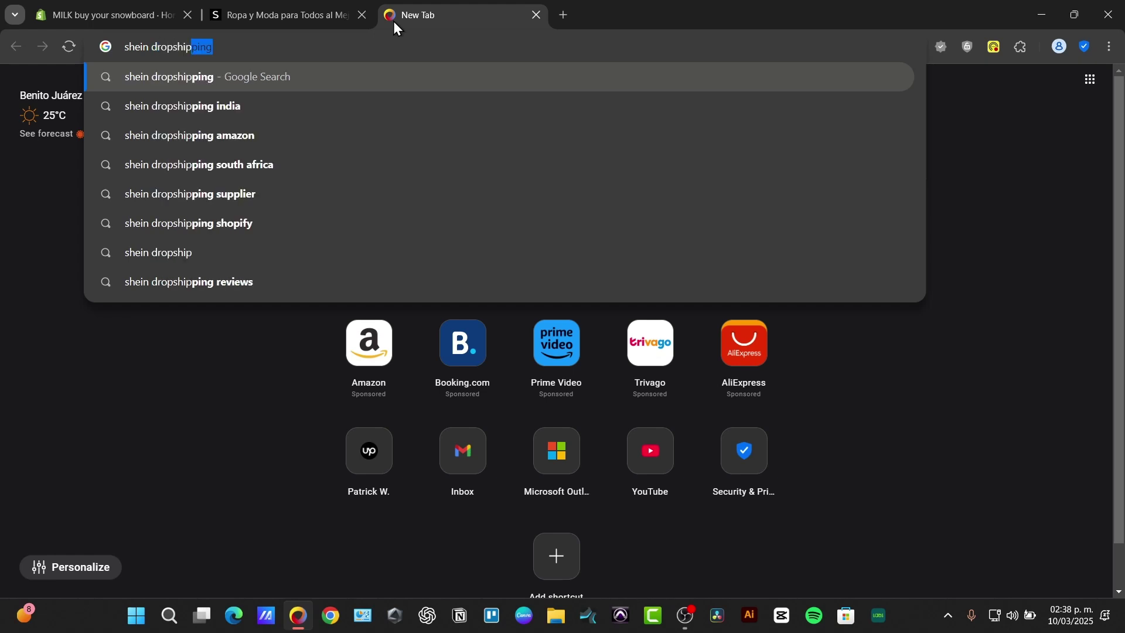
key(Return)
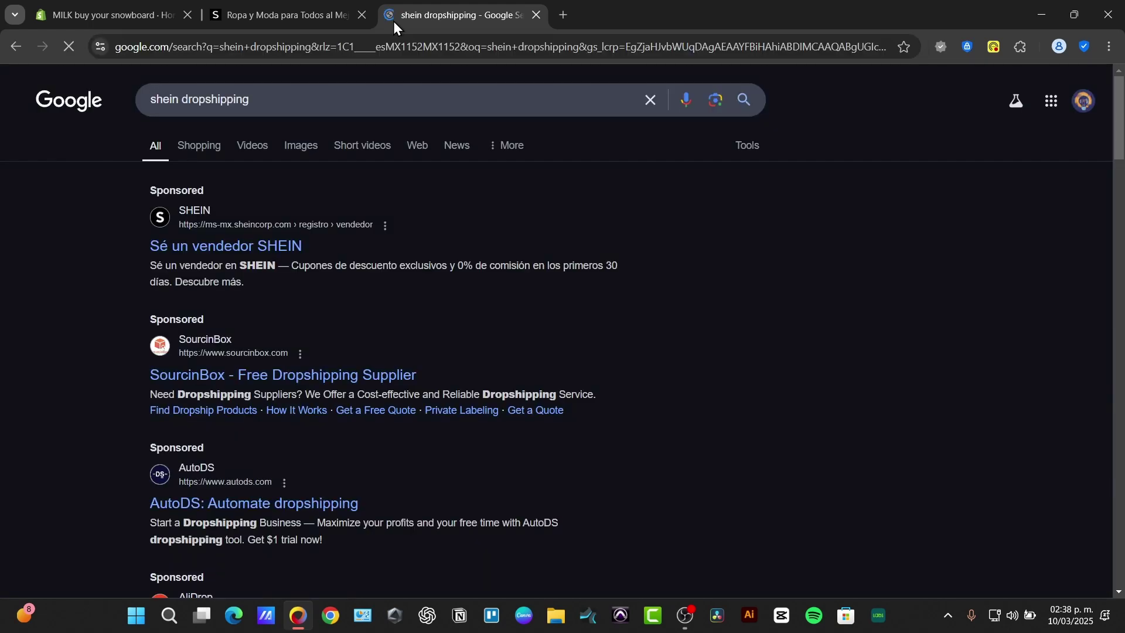
Step: Open the 'Sé un vendedor SHEIN' ad and switch the seller portal to English
click(282, 245)
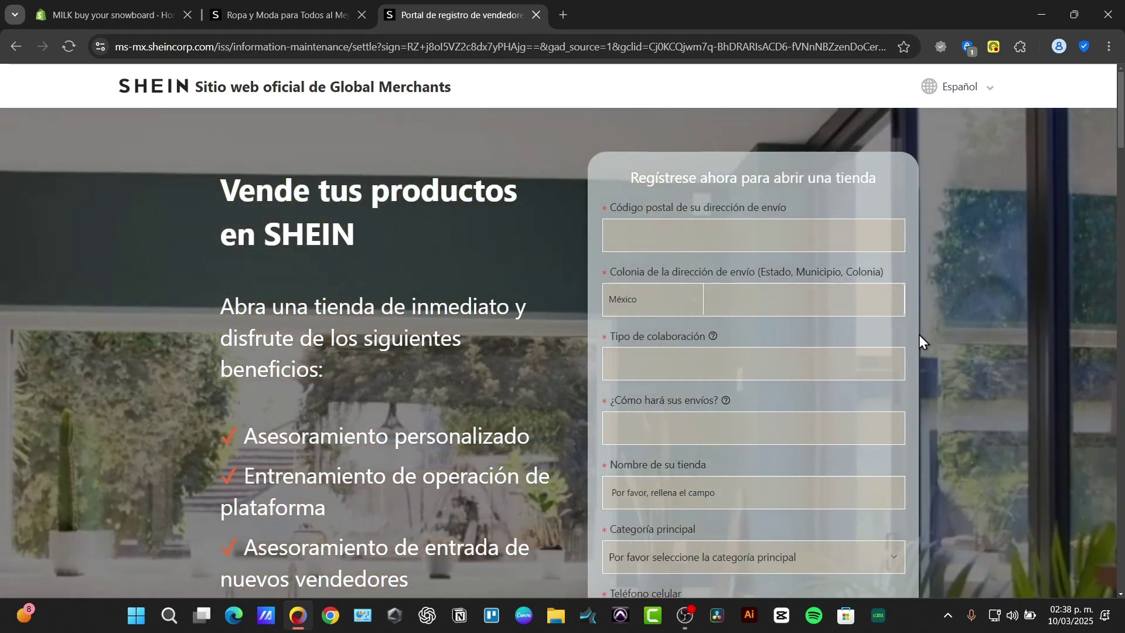
scroll(782, 308, down, 3)
scroll(781, 301, down, 3)
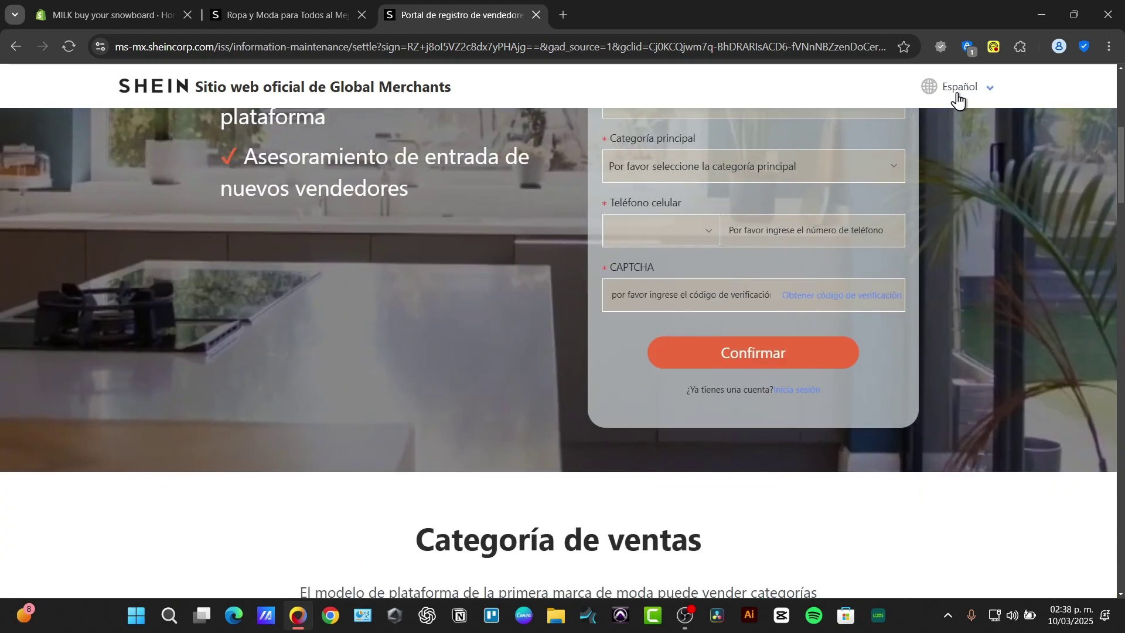
mouse_move(958, 94)
click(982, 141)
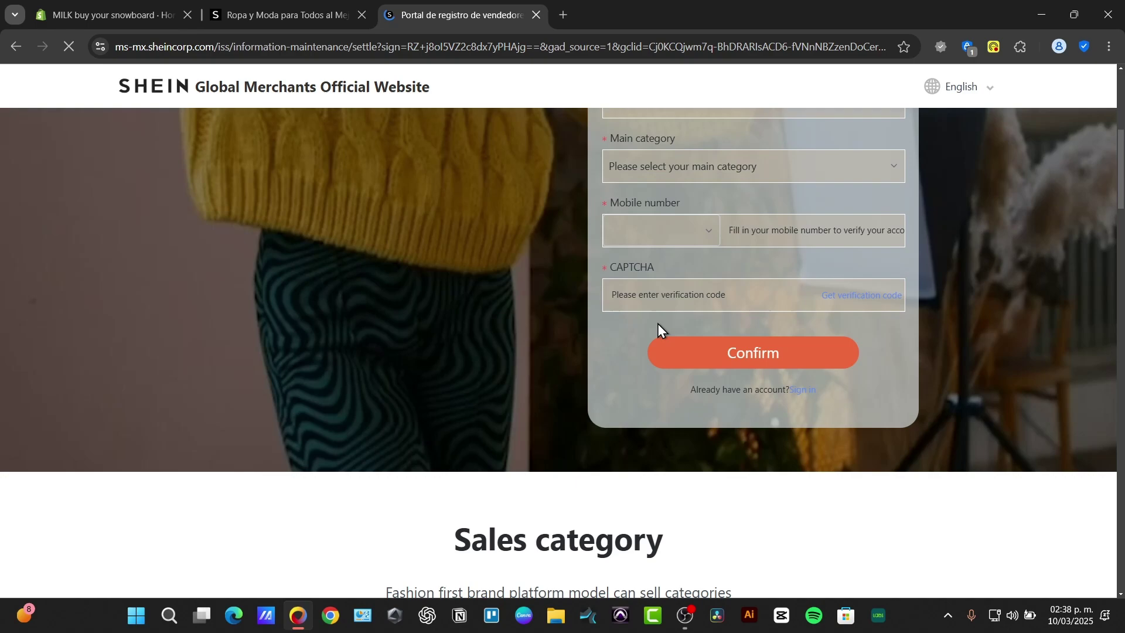
Step: Scroll through the English registration page, then return to the SHEIN store tab
scroll(680, 313, up, 3)
scroll(702, 303, up, 3)
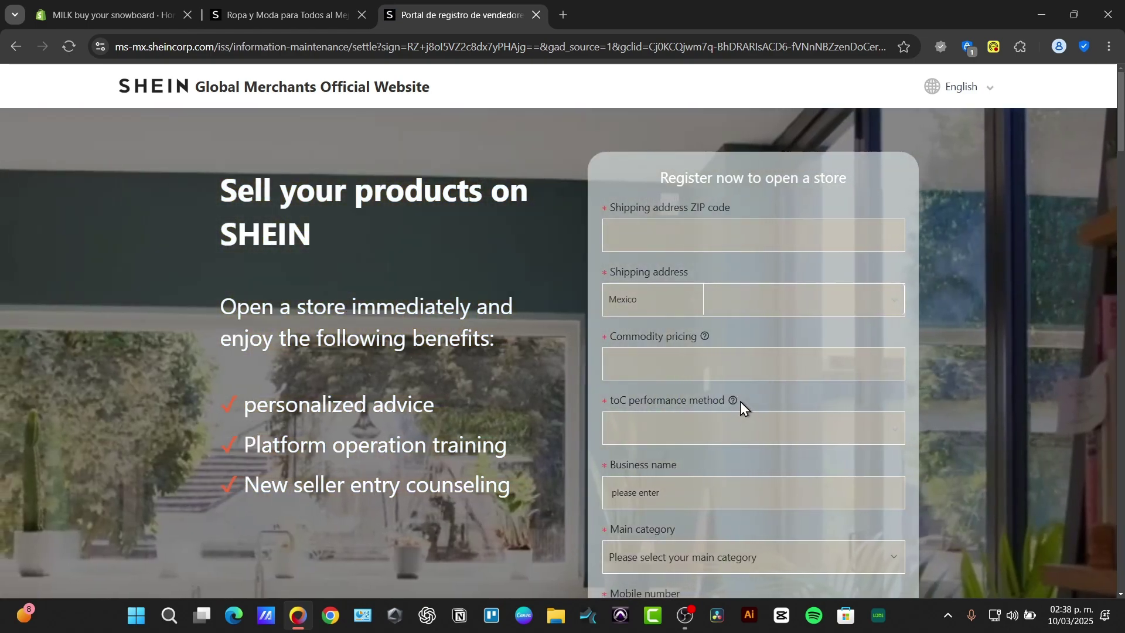
scroll(736, 455, down, 3)
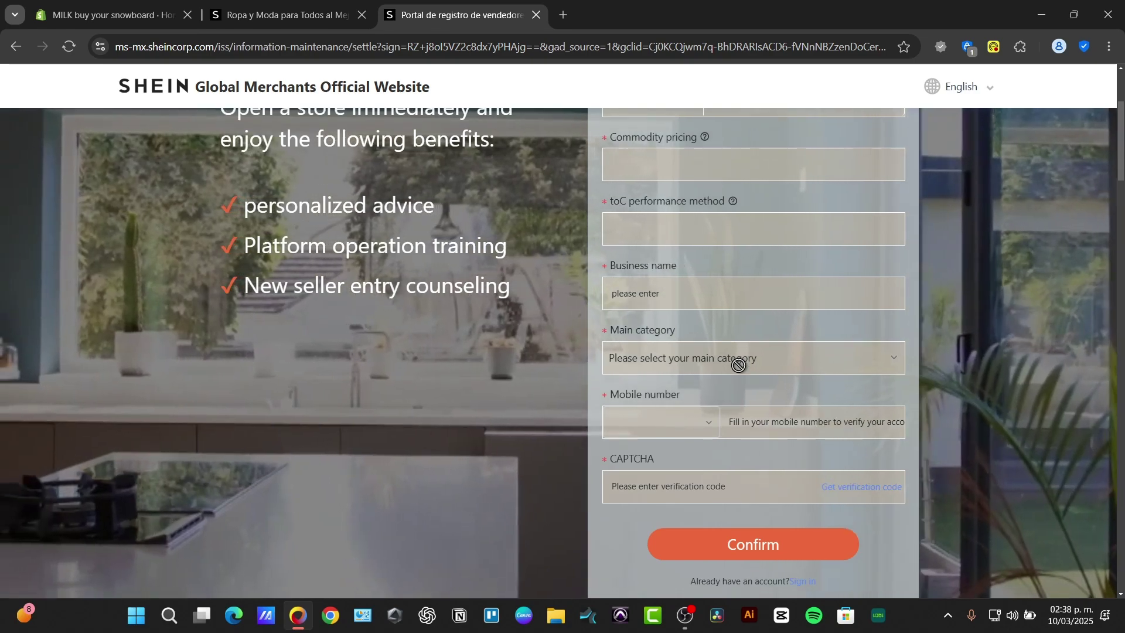
scroll(733, 352, down, 3)
scroll(711, 337, down, 6)
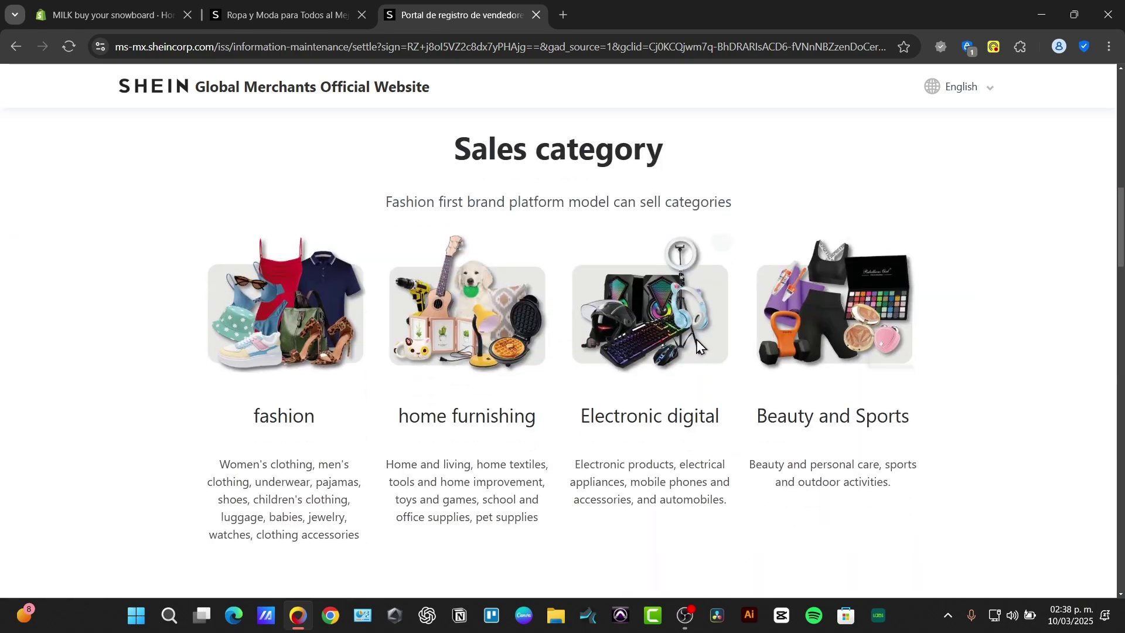
scroll(436, 393, down, 15)
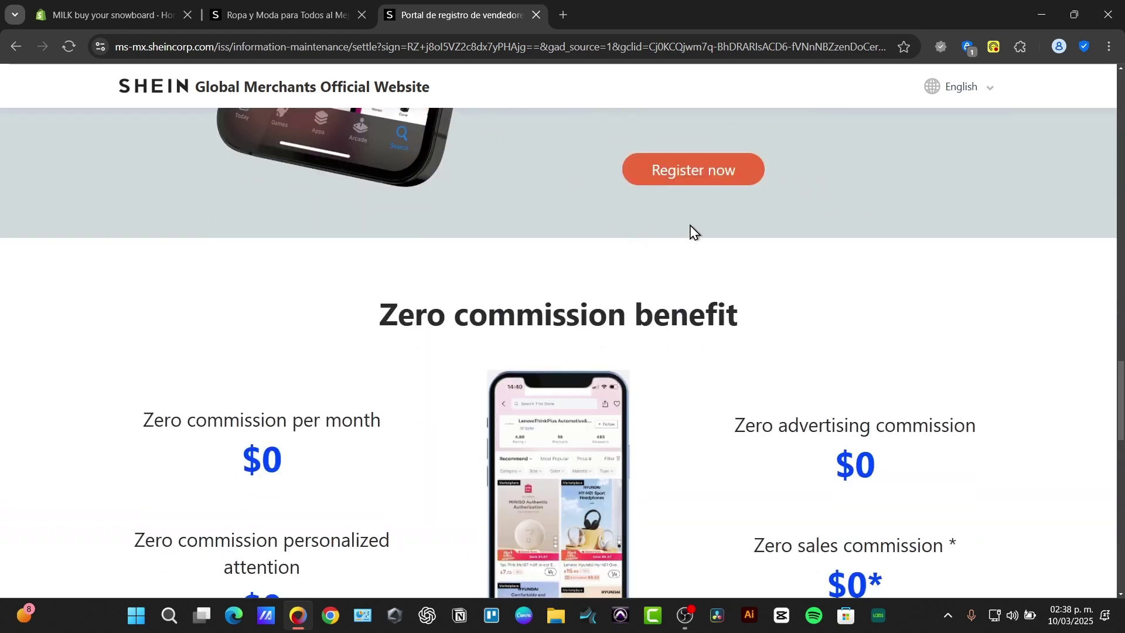
click(264, 14)
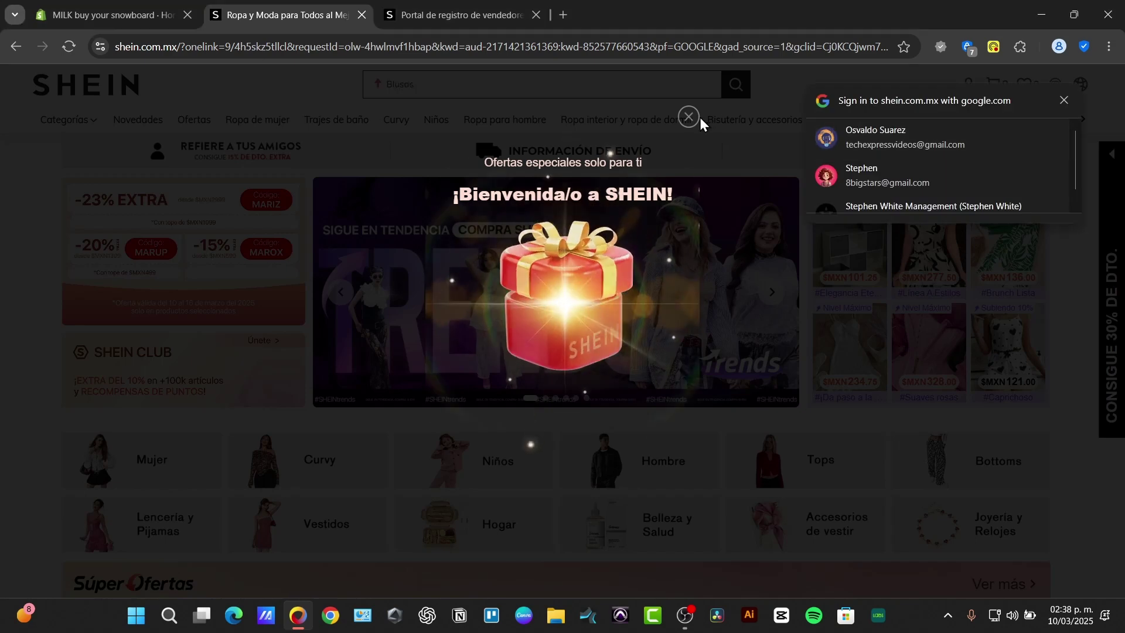
Step: Return to the MILK Shopify admin tab after briefly checking the SHEIN store tab
click(86, 5)
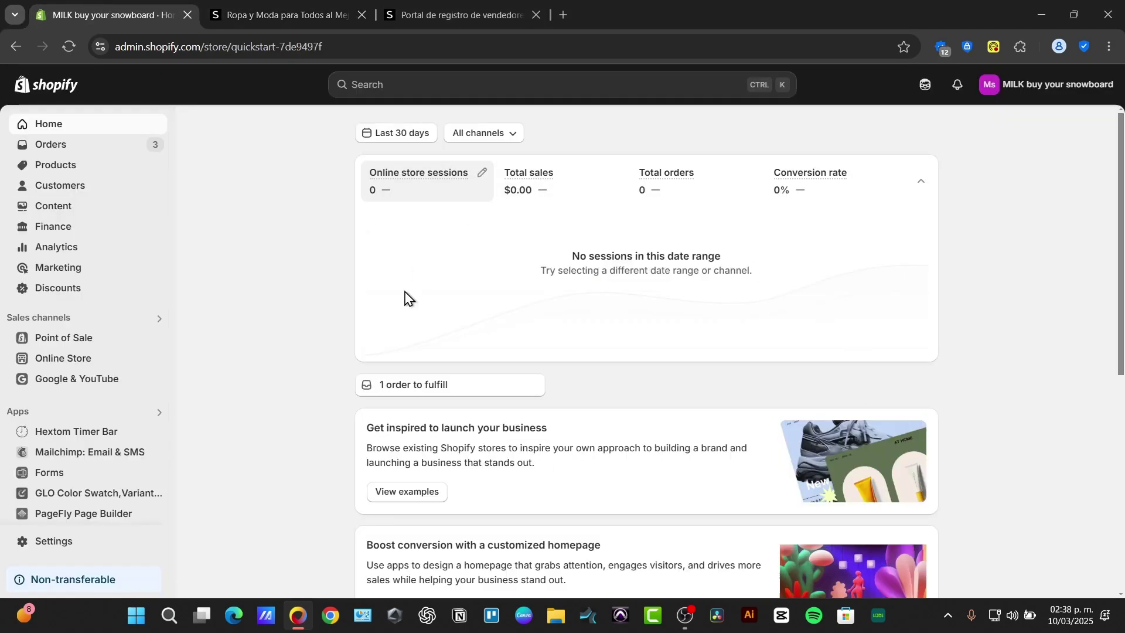
click(293, 9)
click(54, 3)
Step: View the installed apps under Apps, then browse the Recommended apps suggestions
click(94, 415)
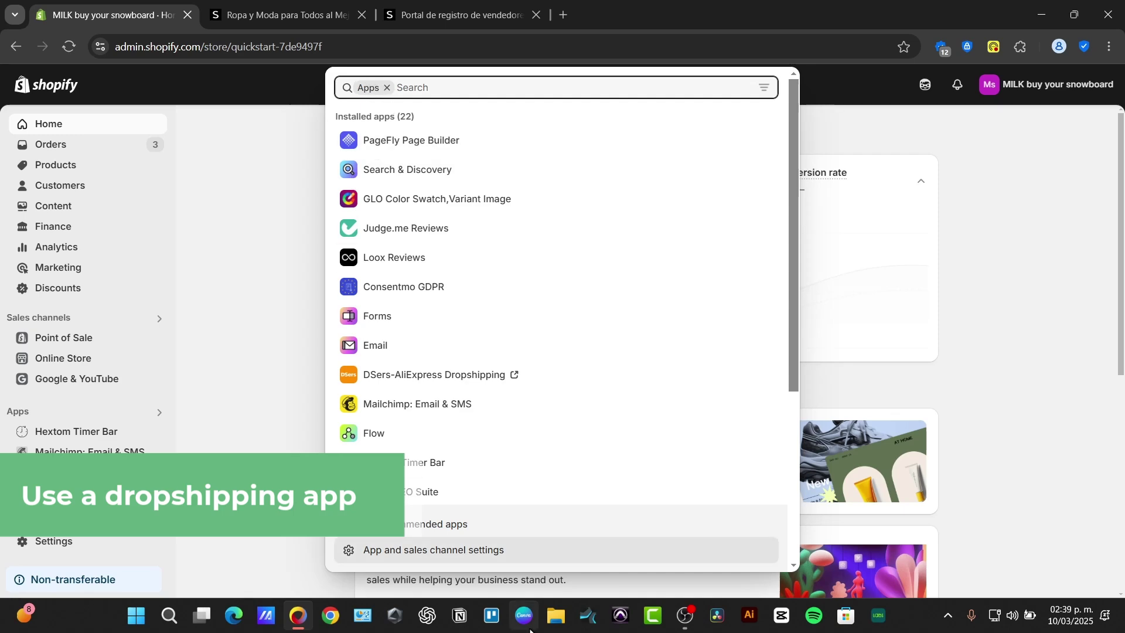
click(411, 536)
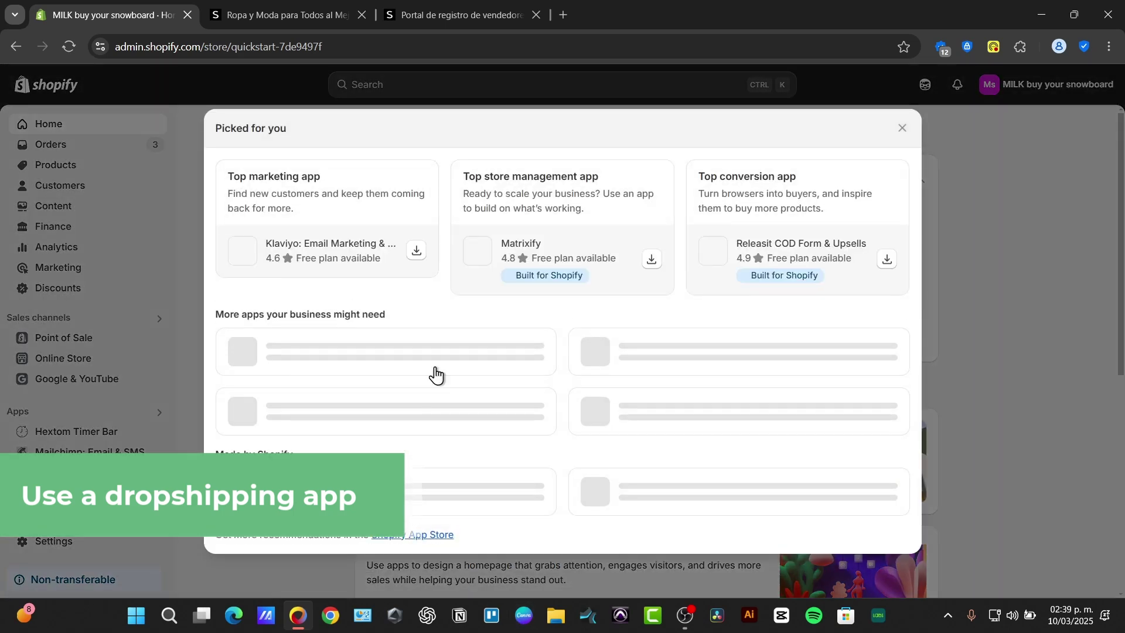
scroll(530, 261, down, 3)
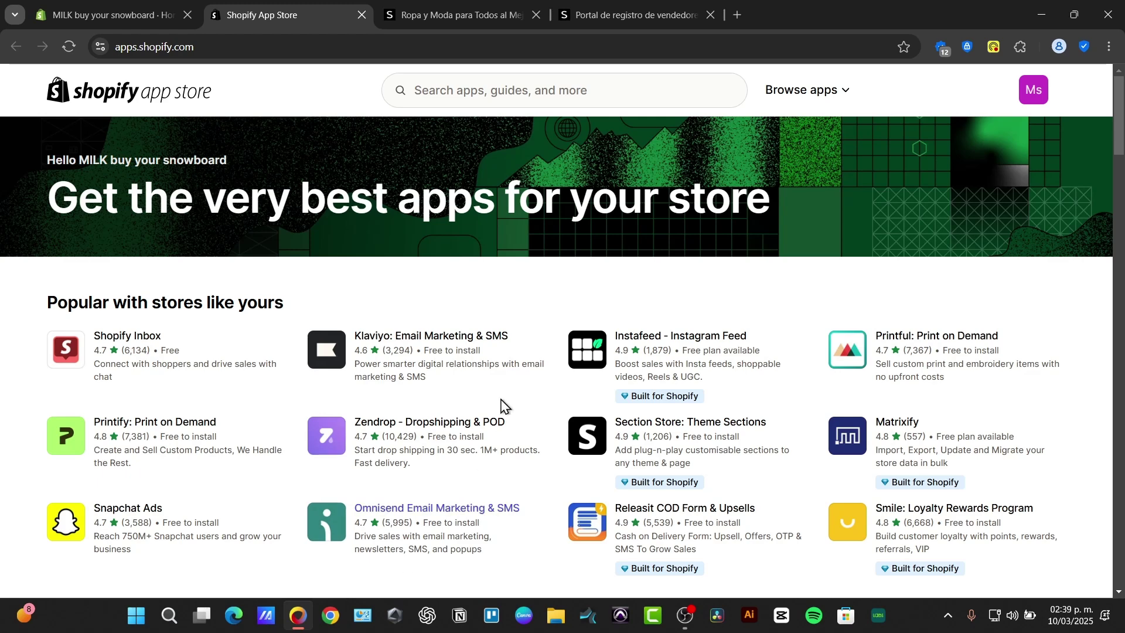
Step: Search the app store for SHEIN and inspect the Shein,Temu Alibaba Dropshiping app's name and pricing
click(539, 99)
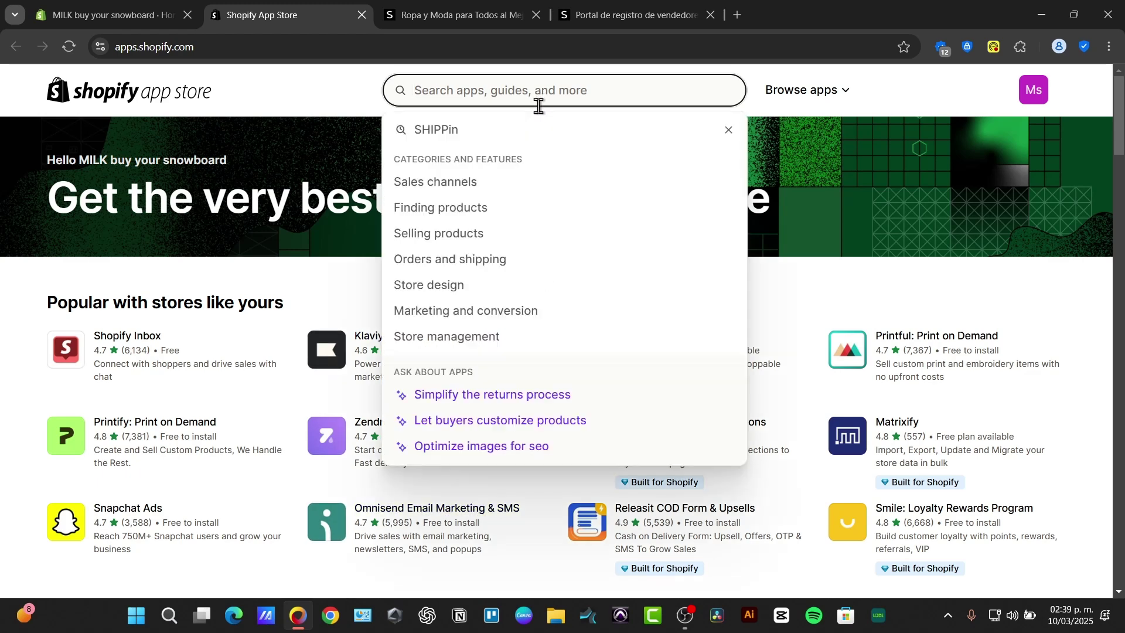
text(SHEIN)
key(Return)
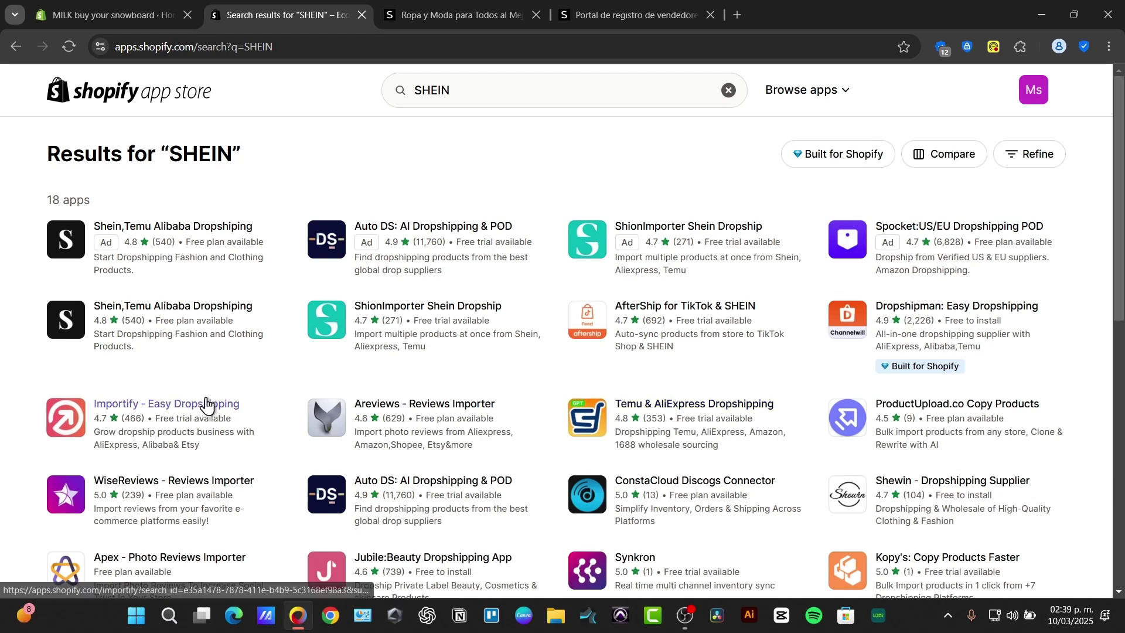
click(181, 229)
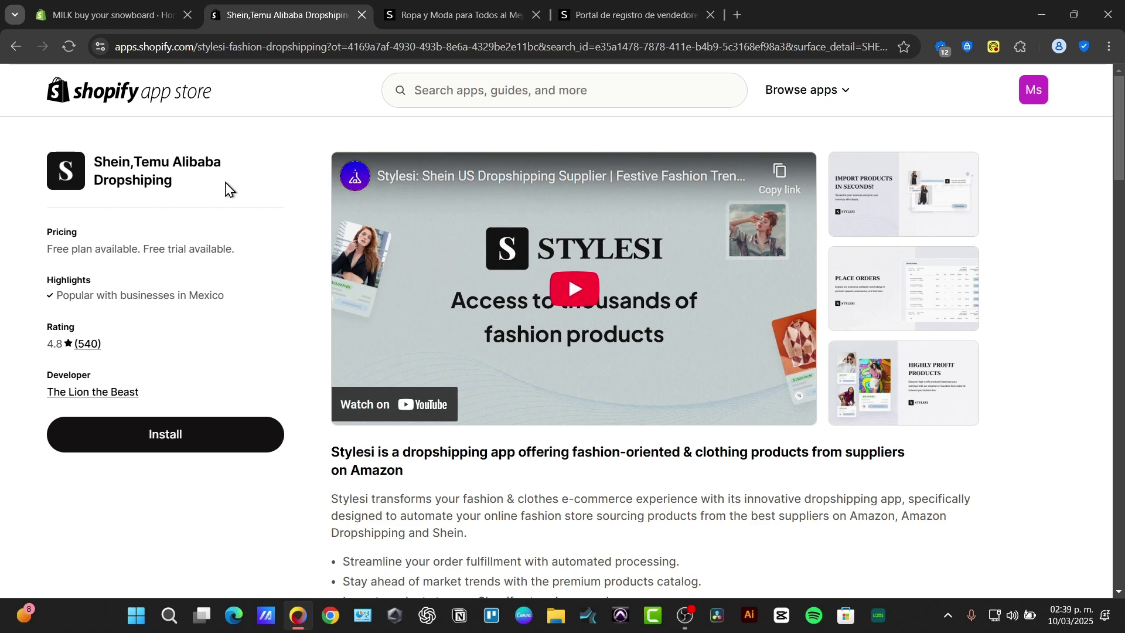
drag(153, 162, 198, 199)
drag(36, 254, 291, 254)
Step: Return to the SHEIN results and open the CJdropshipping: Much Faster listing
click(18, 48)
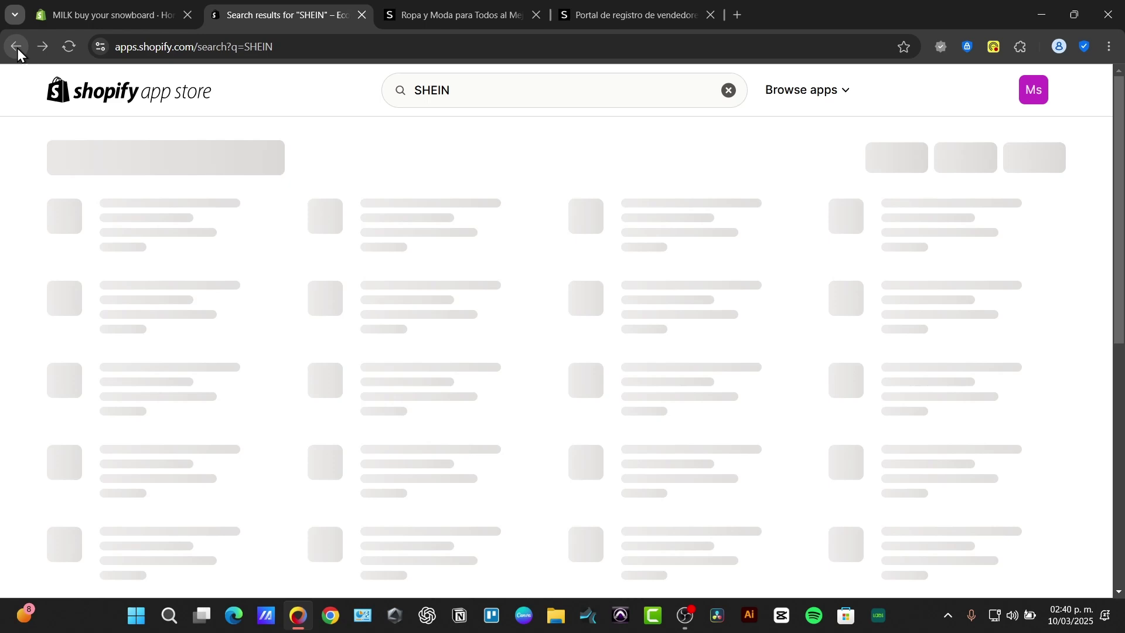
scroll(464, 332, down, 3)
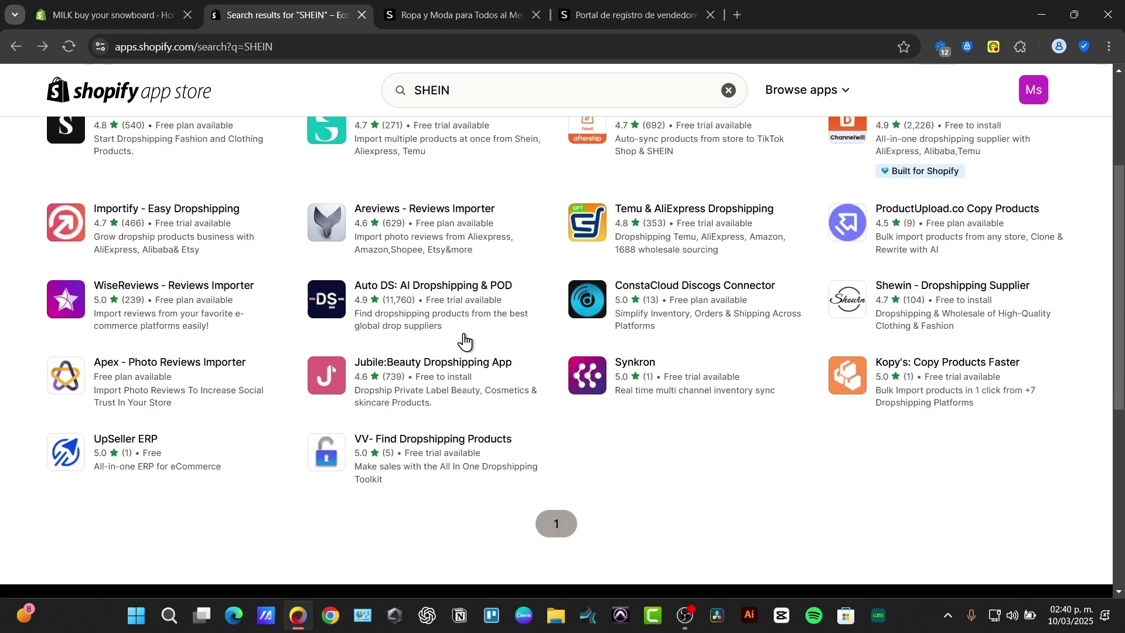
scroll(465, 338, up, 3)
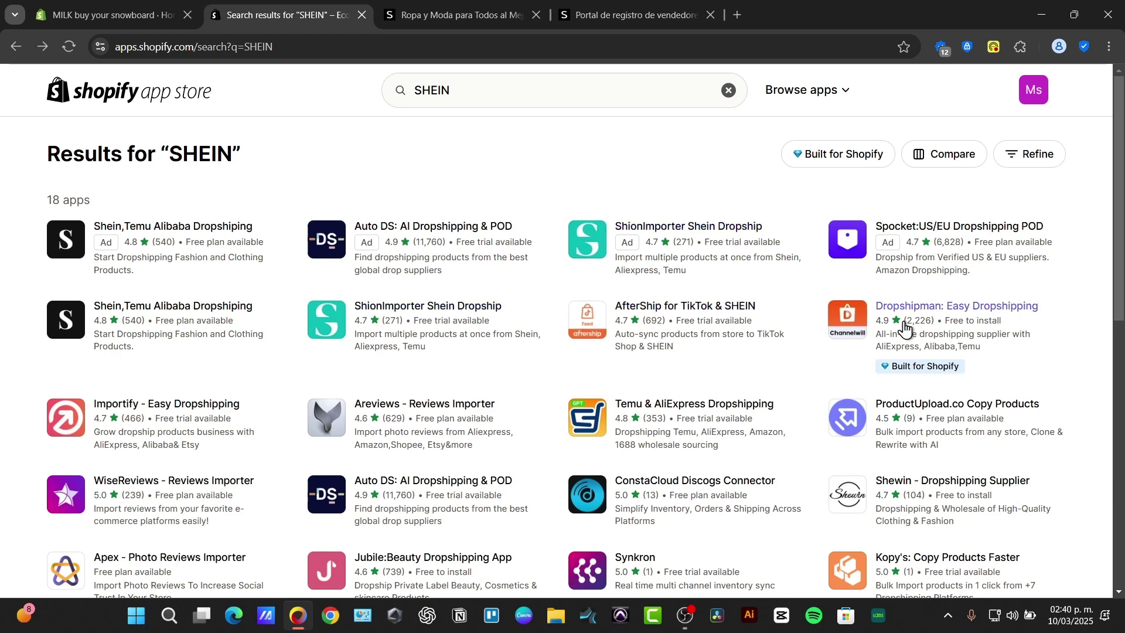
click(930, 317)
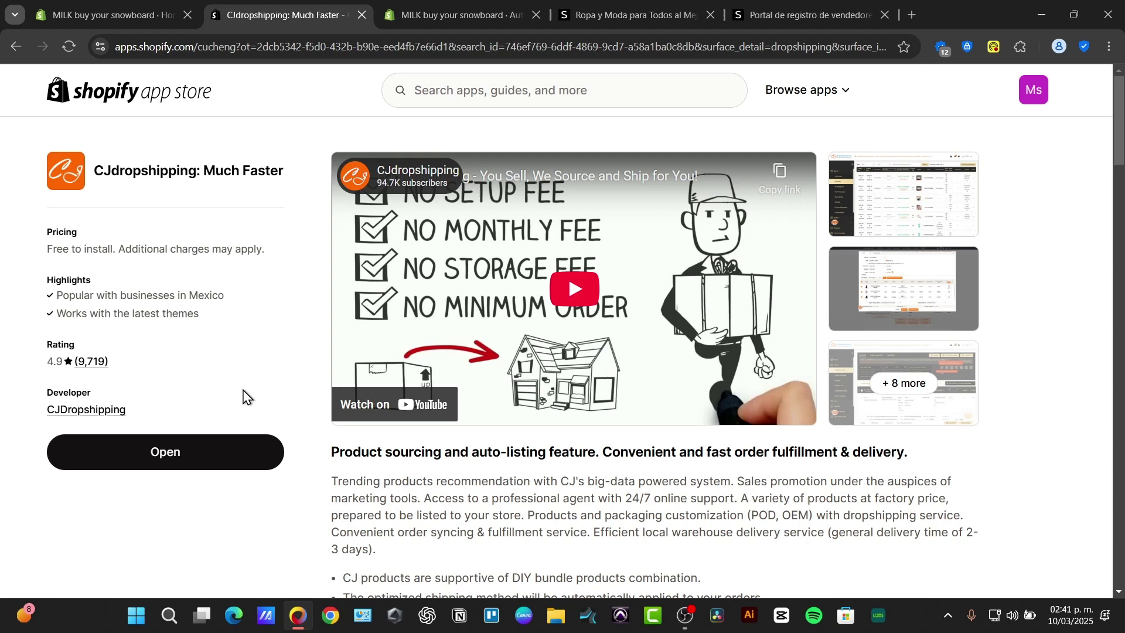
Step: Approve CJdropshipping's data access update, then sign in to the CJ account
click(438, 9)
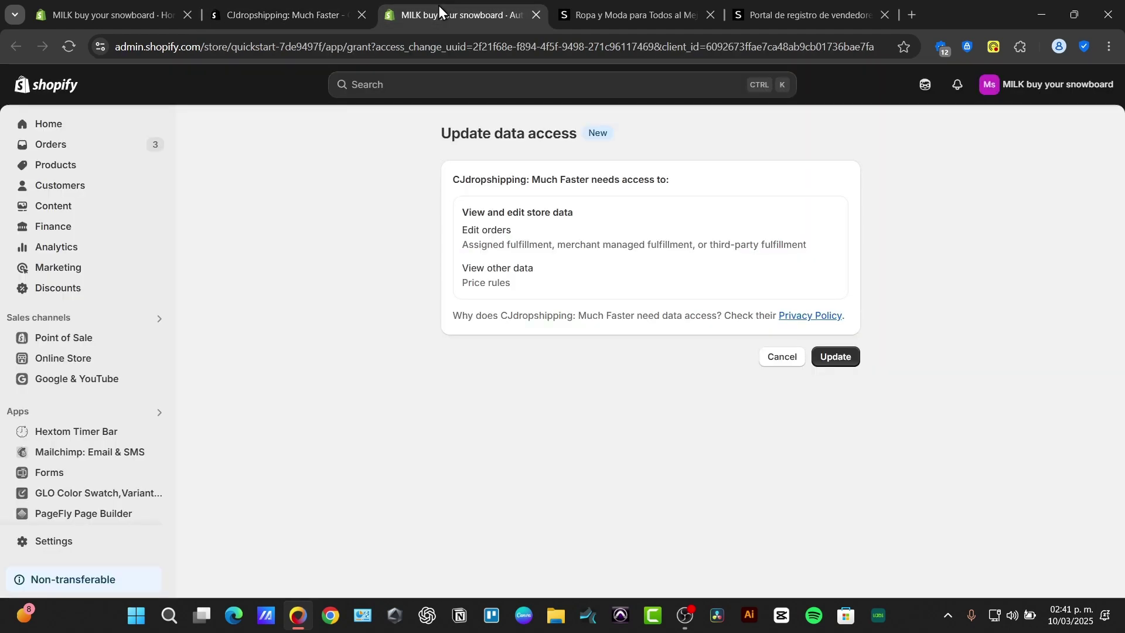
click(855, 358)
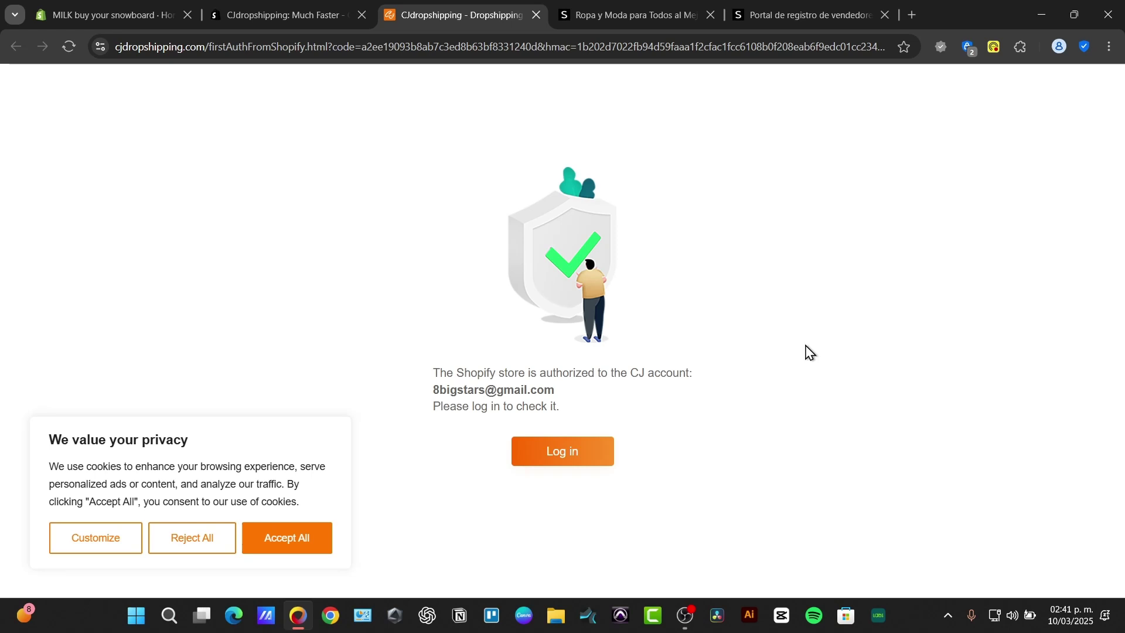
click(571, 452)
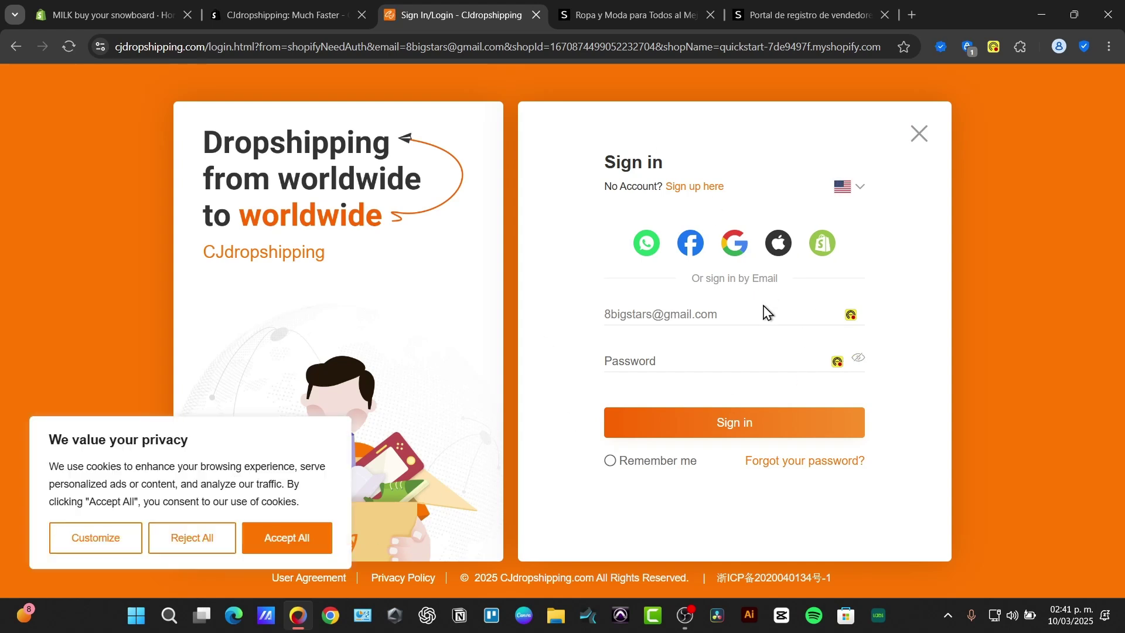
click(733, 242)
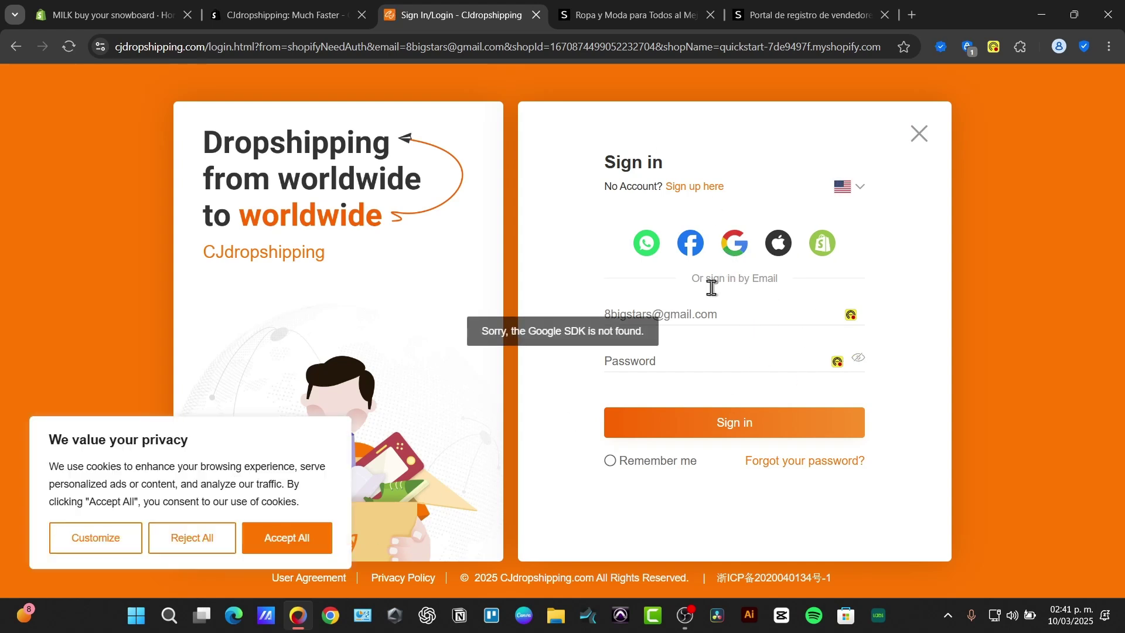
click(728, 244)
click(727, 357)
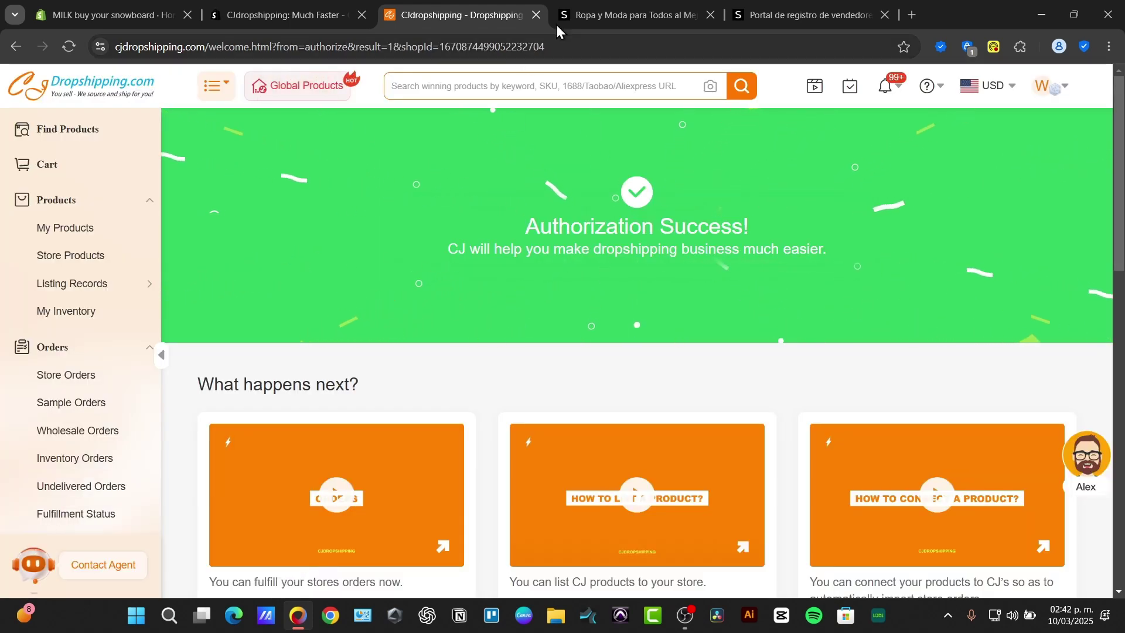
Step: Close the Spanish SHEIN tab and search the web for 'shein'
click(611, 3)
click(741, 3)
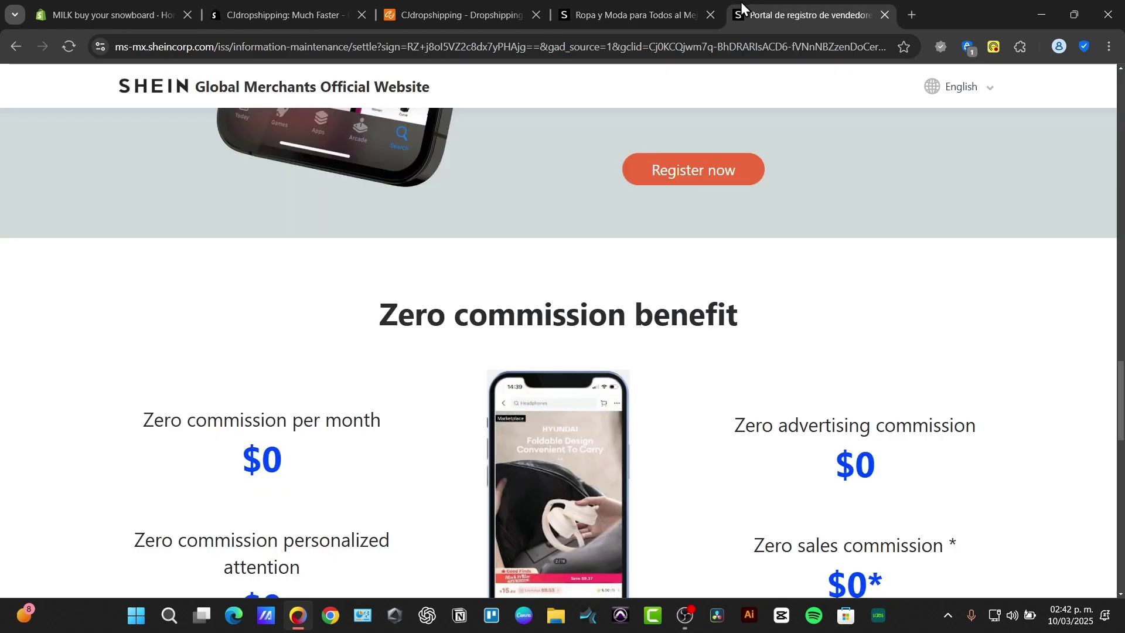
click(719, 17)
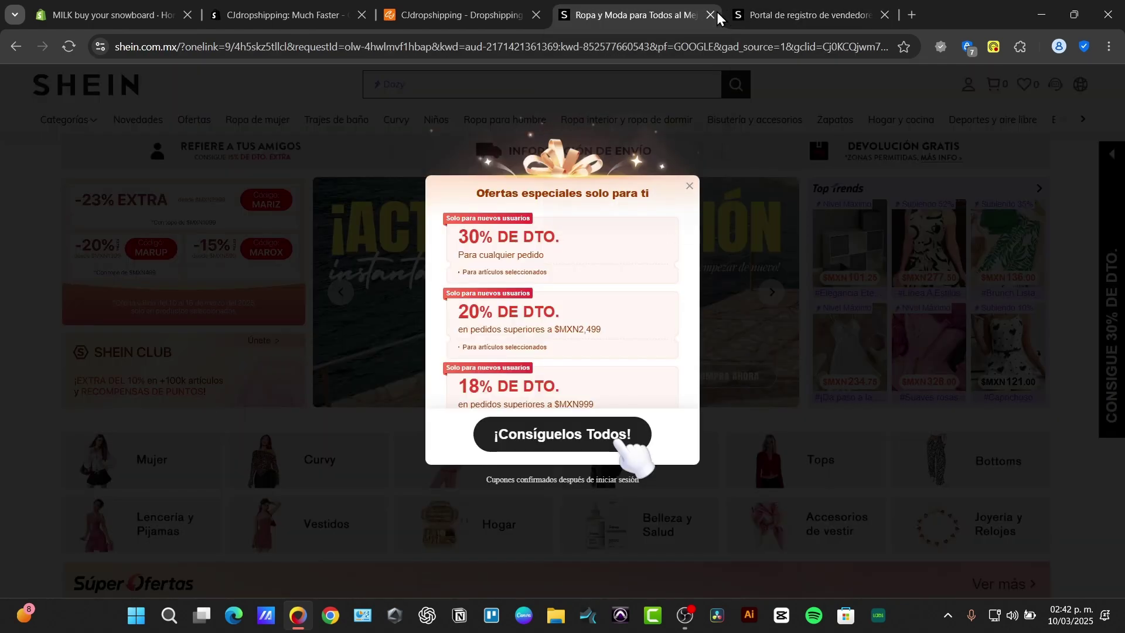
click(711, 19)
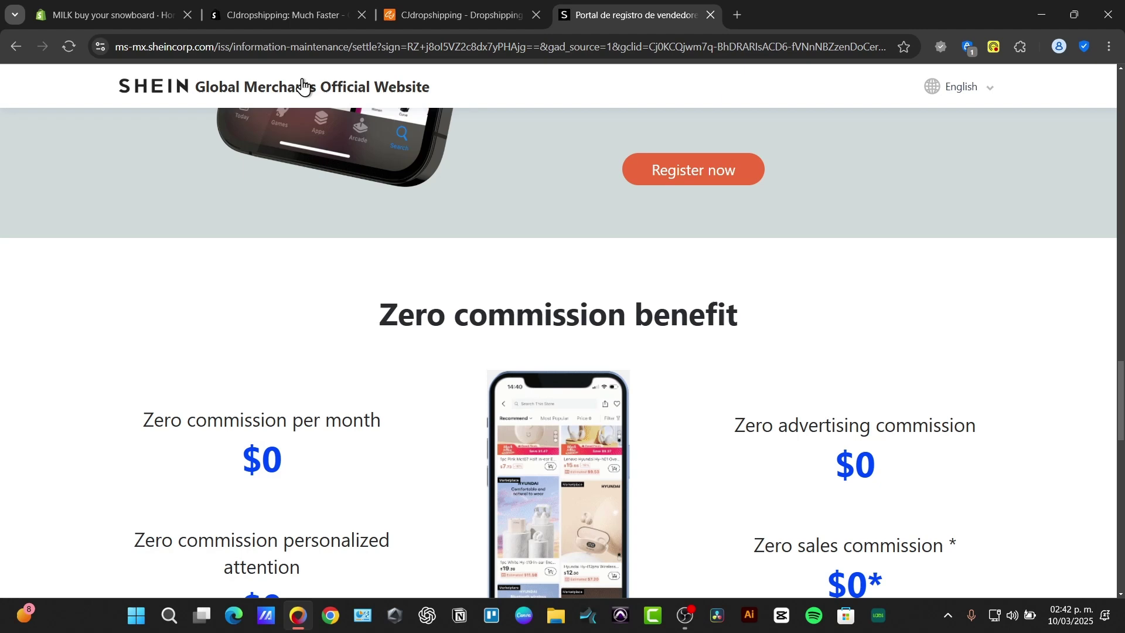
click(332, 53)
text(shein)
key(Return)
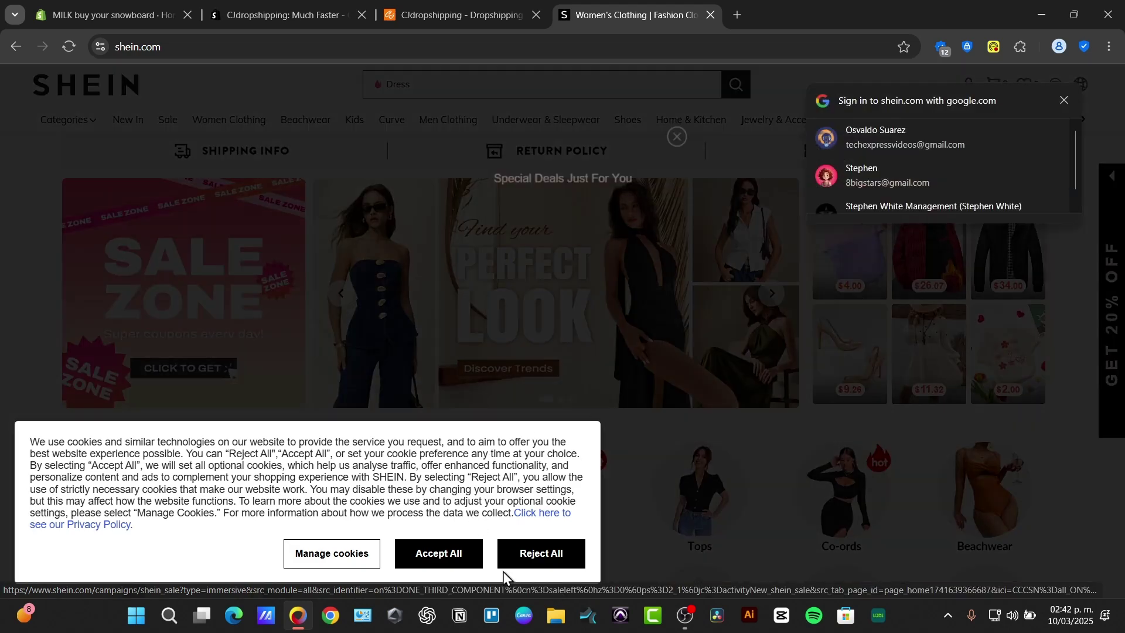
Step: Accept SHEIN's cookies, dismiss the coupon popup, and open the $7.00 star T-shirt deal
click(449, 562)
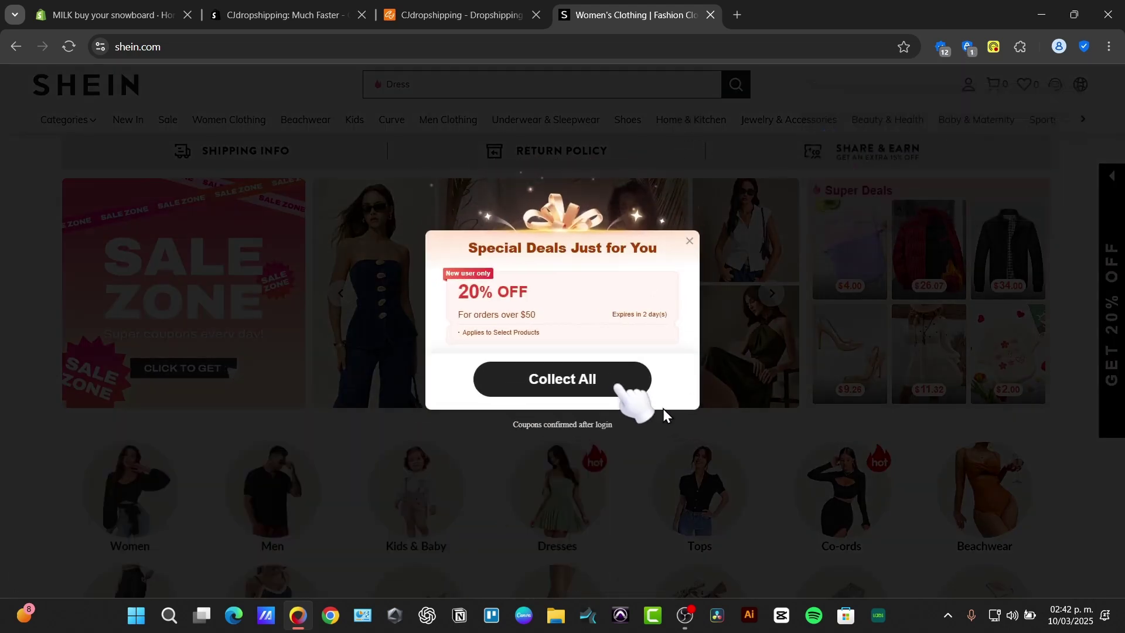
click(689, 242)
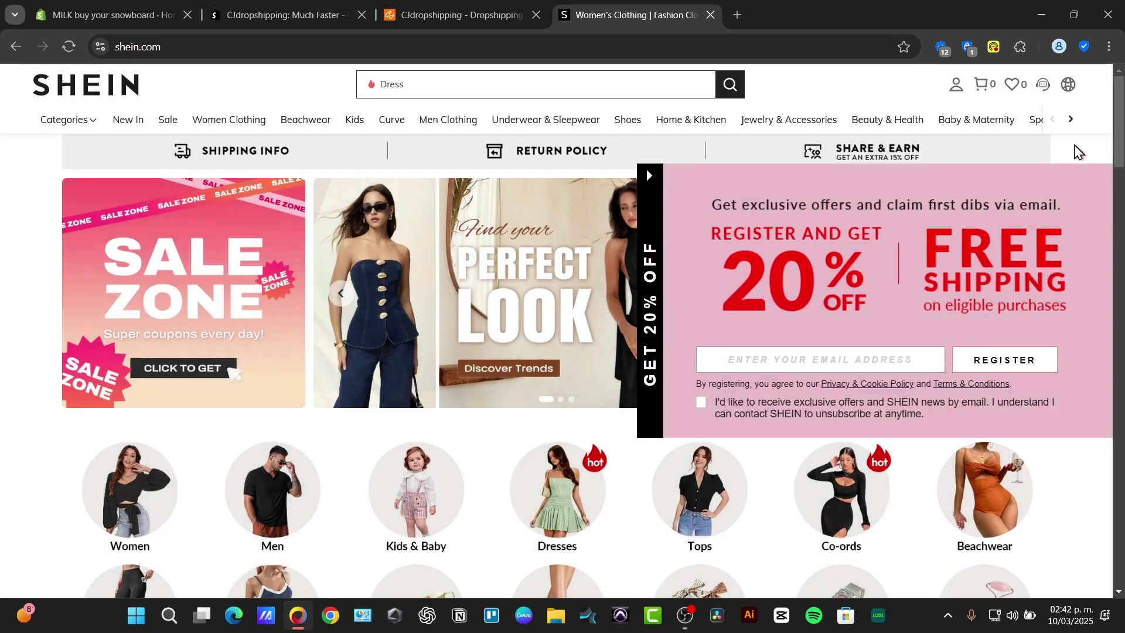
scroll(455, 364, down, 10)
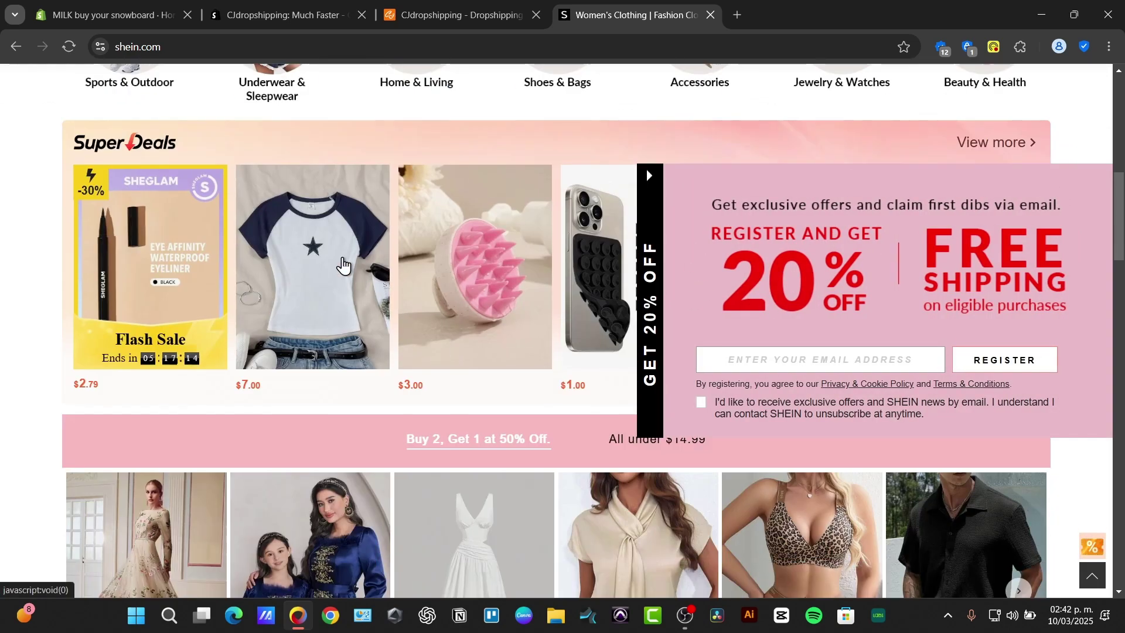
click(276, 263)
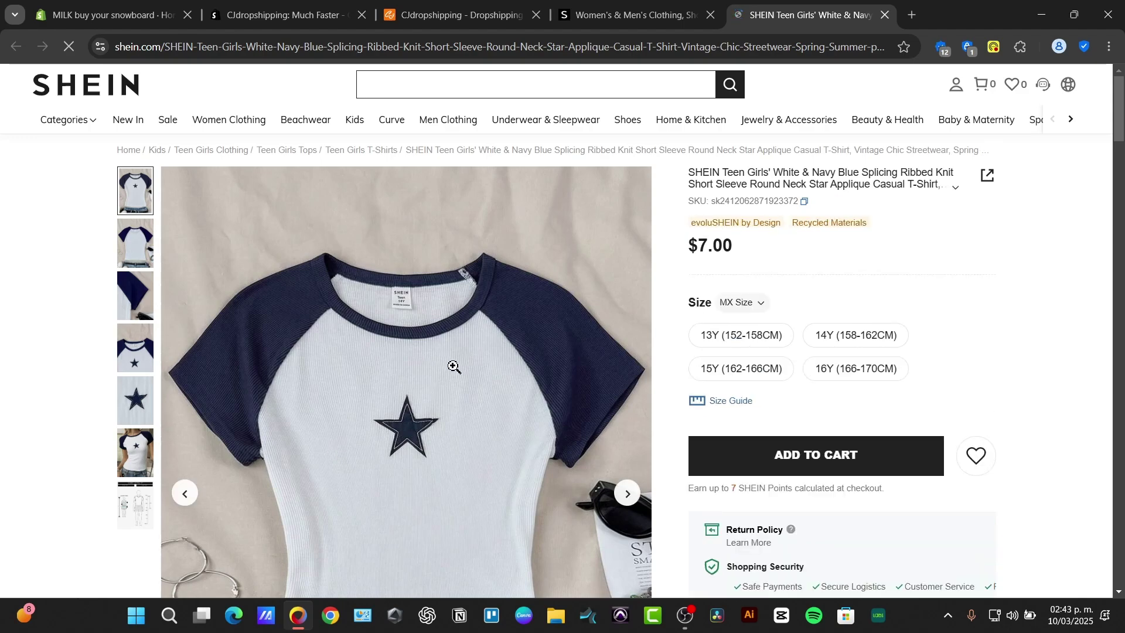
scroll(445, 405, down, 3)
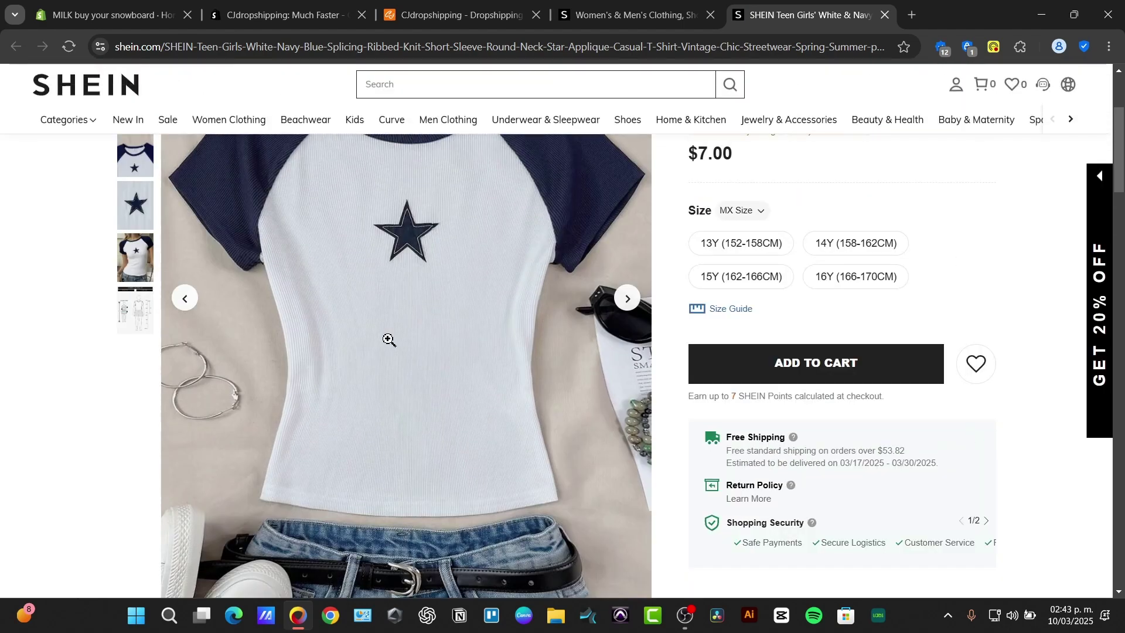
Step: Open the star T-shirt product photo full-screen
right_click(389, 339)
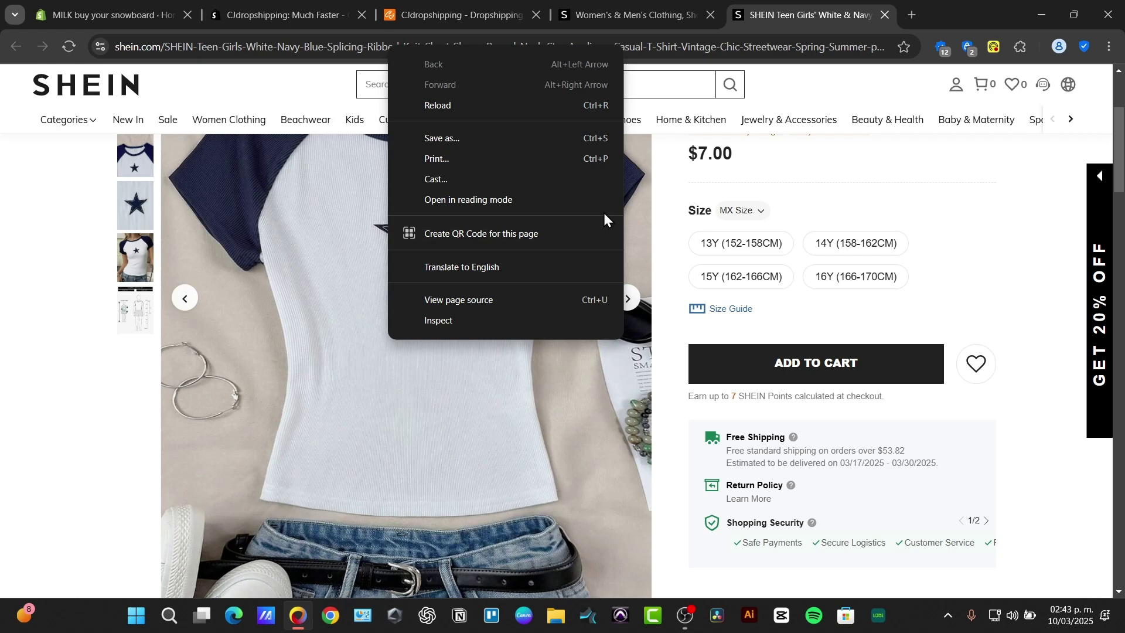
click(804, 175)
right_click(486, 216)
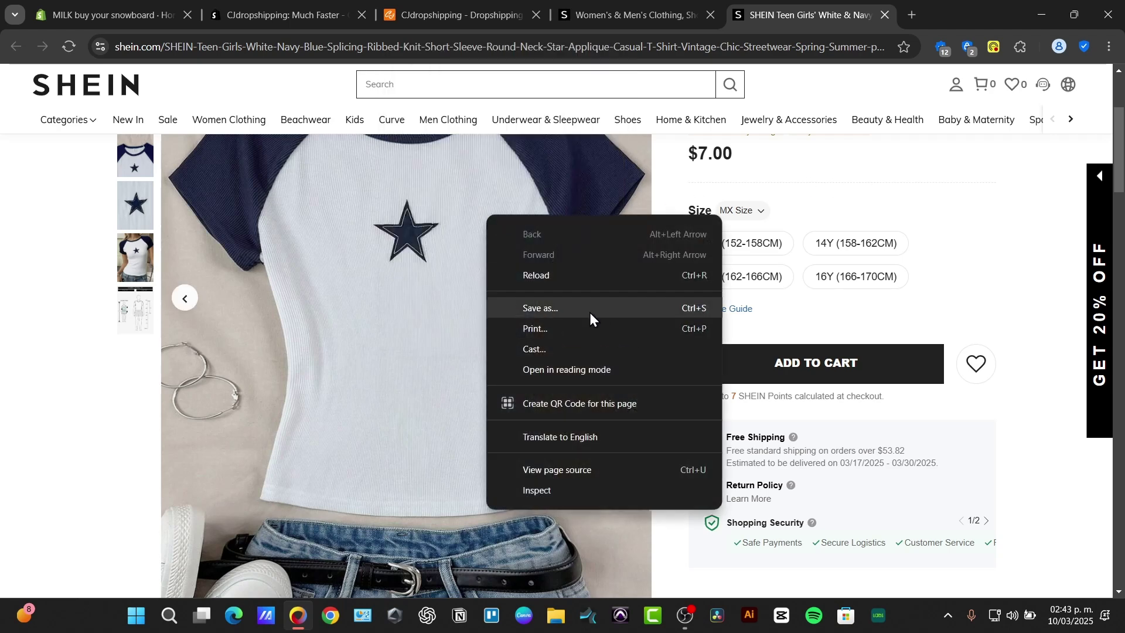
click(788, 210)
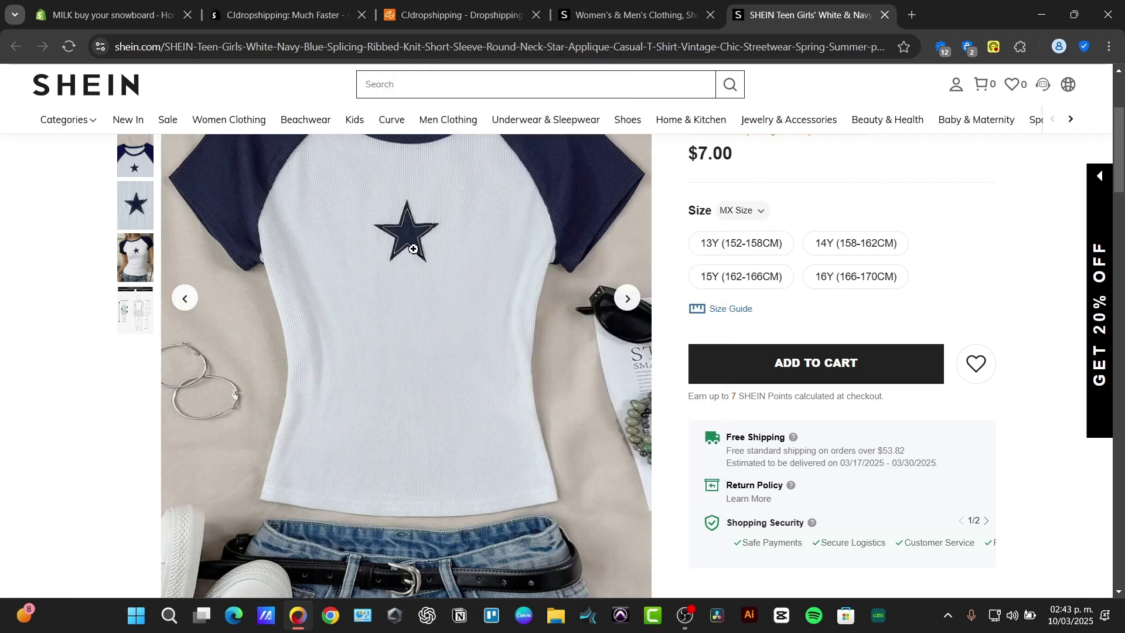
scroll(205, 241, up, 2)
click(162, 221)
click(397, 58)
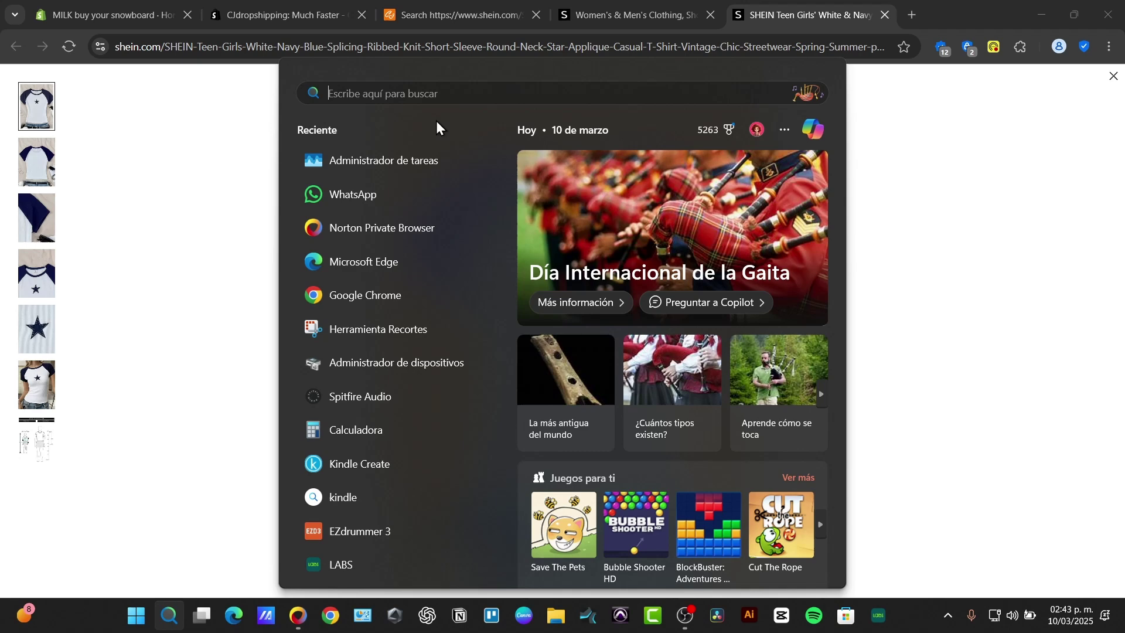
Step: Snip the T-shirt photo with Herramienta Recortes and save it as PNG in Escritorio
click(385, 331)
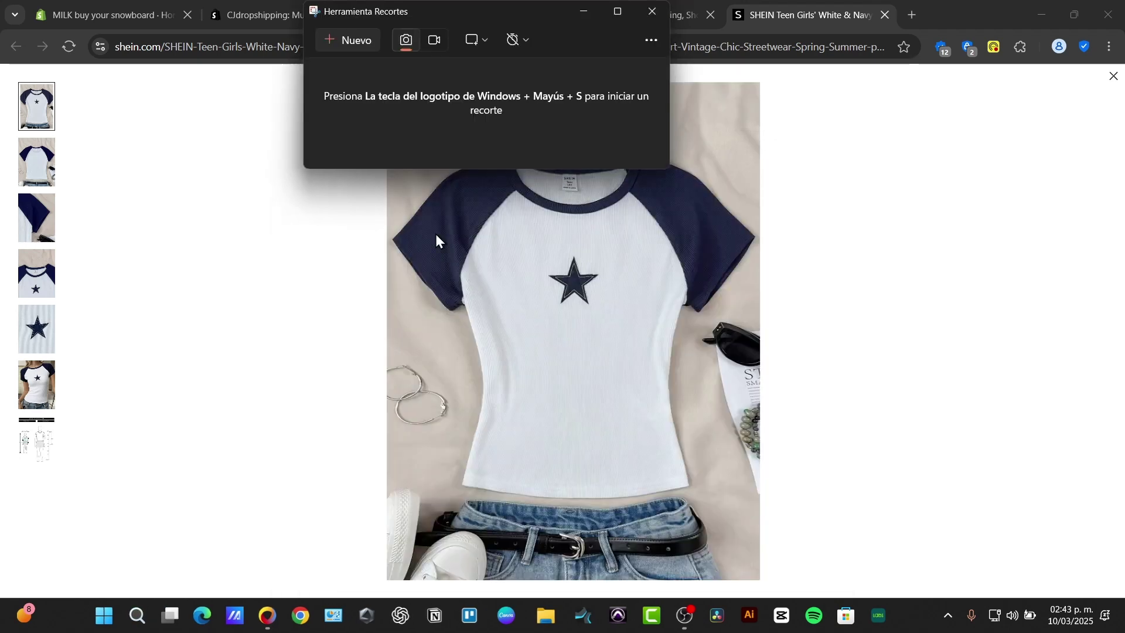
click(353, 40)
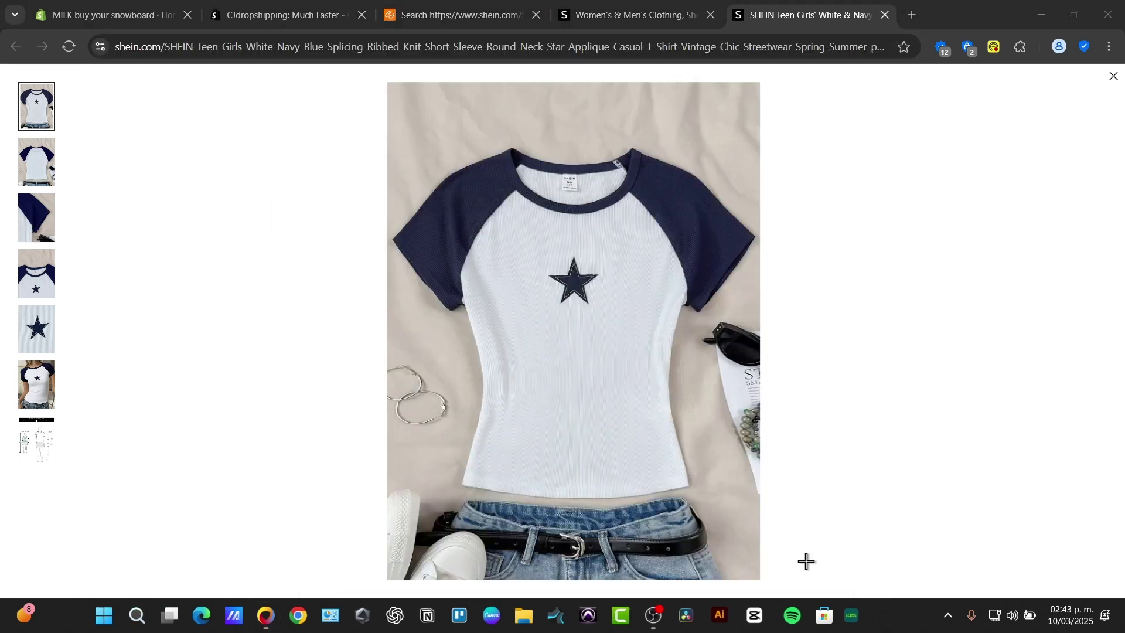
drag(761, 579, 389, 92)
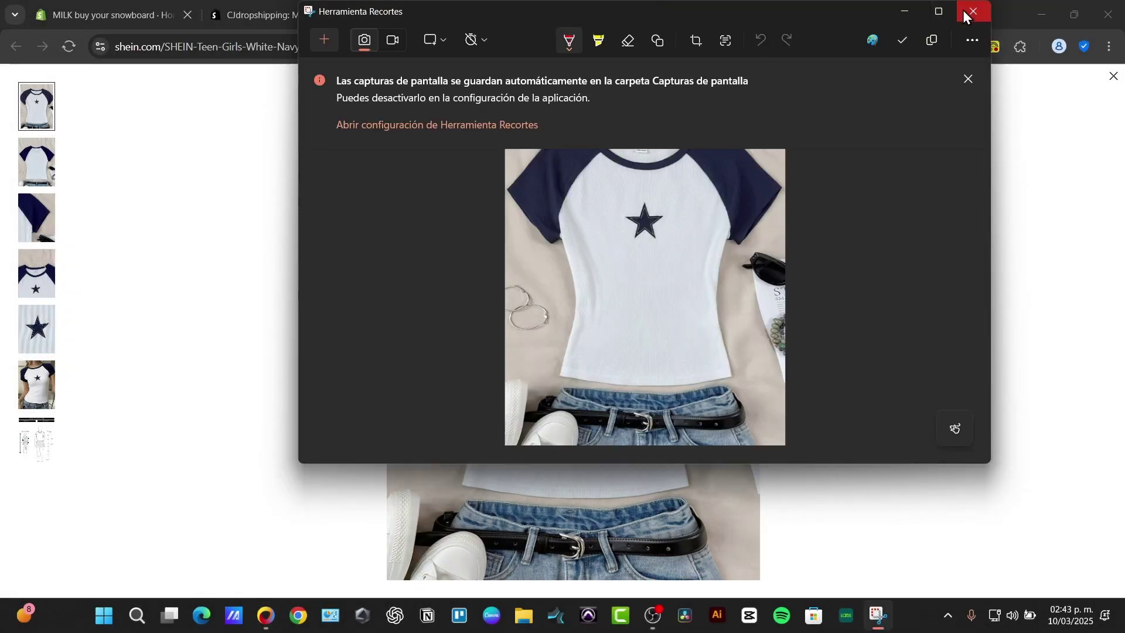
click(893, 42)
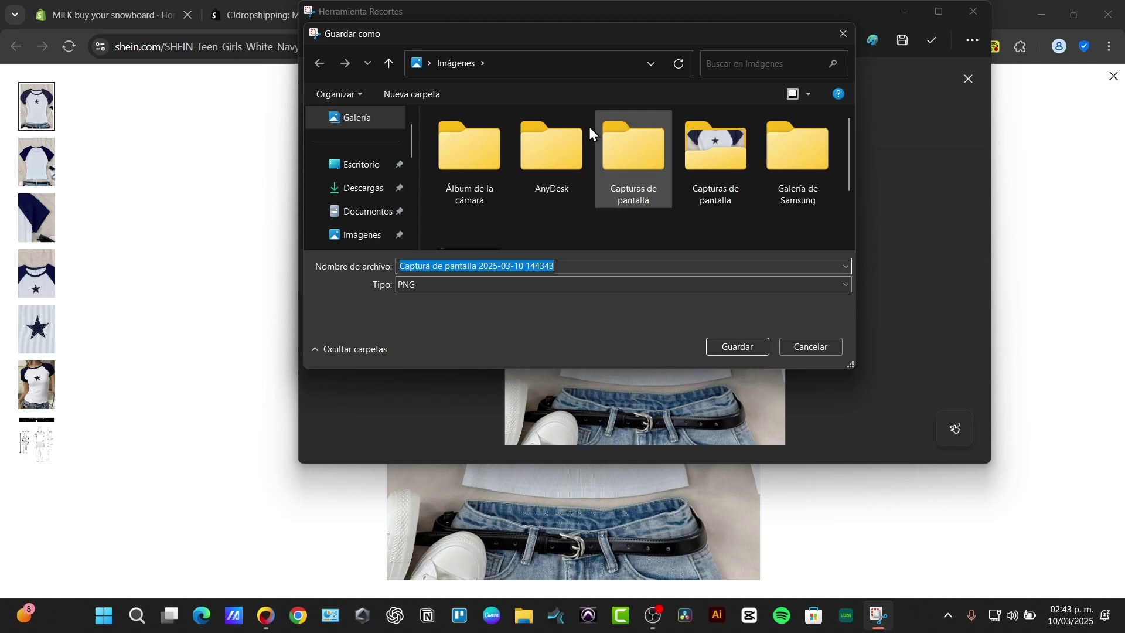
click(368, 167)
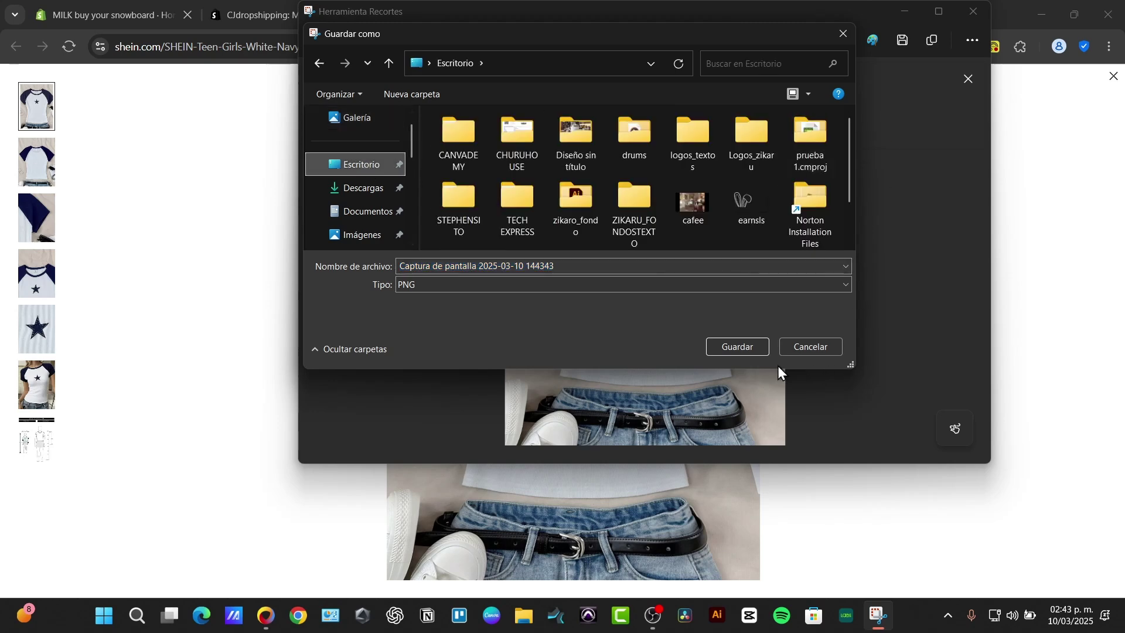
click(738, 349)
Step: Search CJdropshipping with the pasted T-shirt image and open Women's Fashion Printed Short Sleeve
click(974, 12)
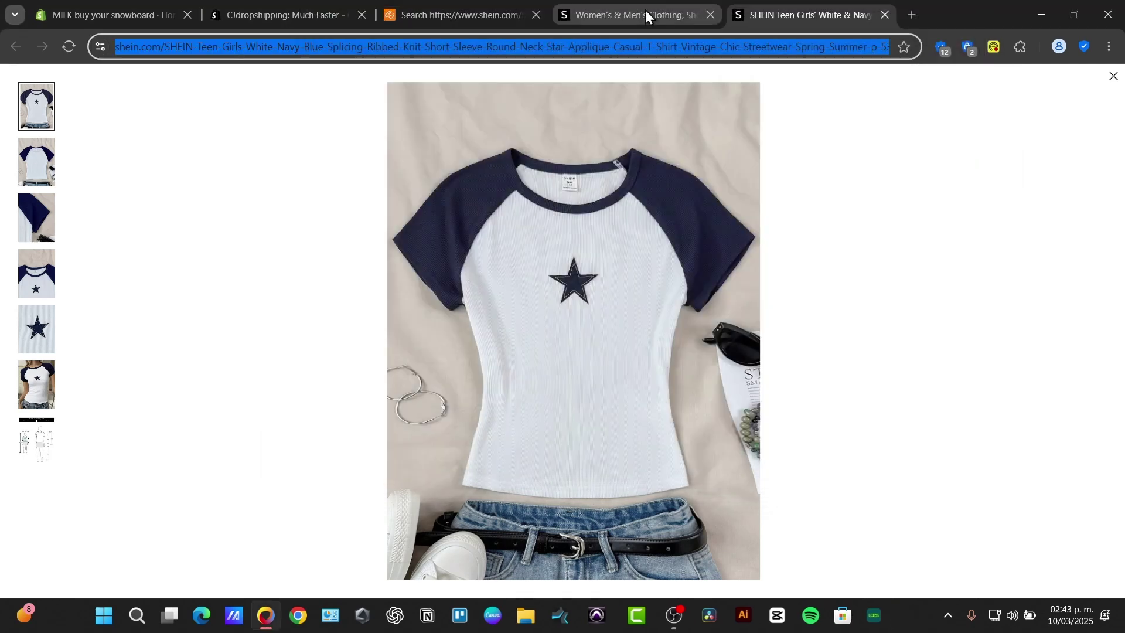
click(645, 12)
click(446, 11)
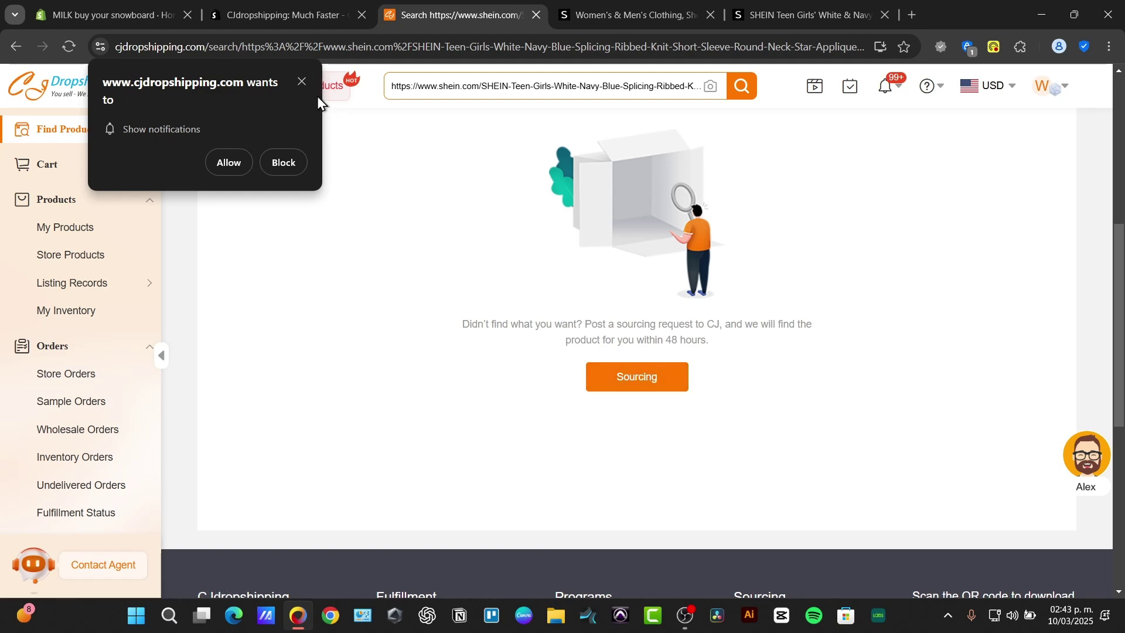
scroll(481, 170, up, 6)
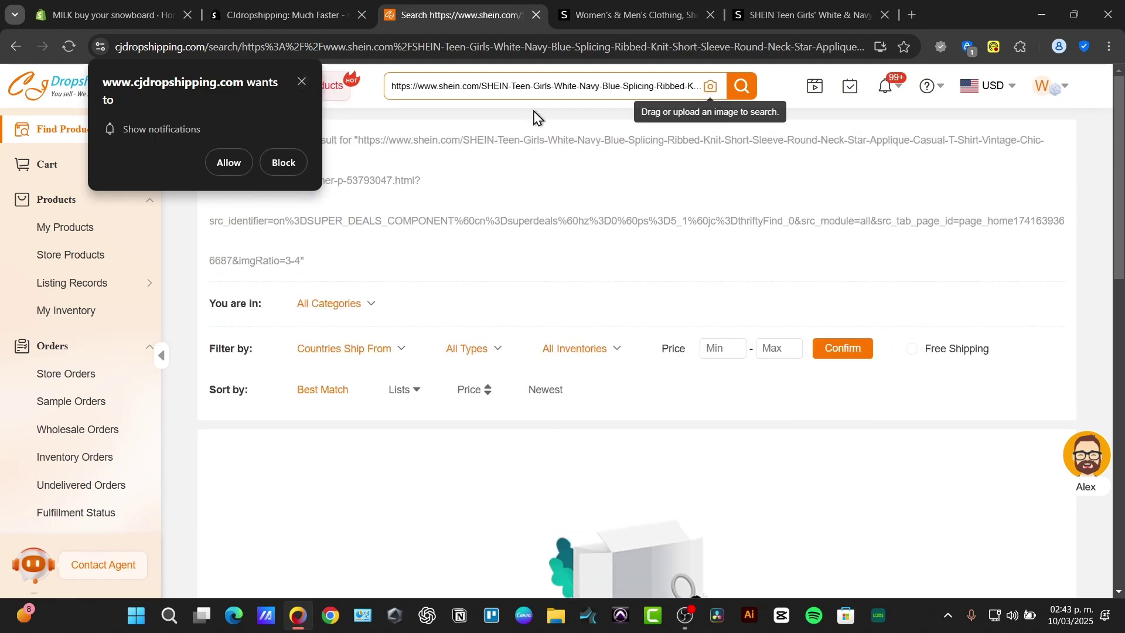
key(ctrl+v)
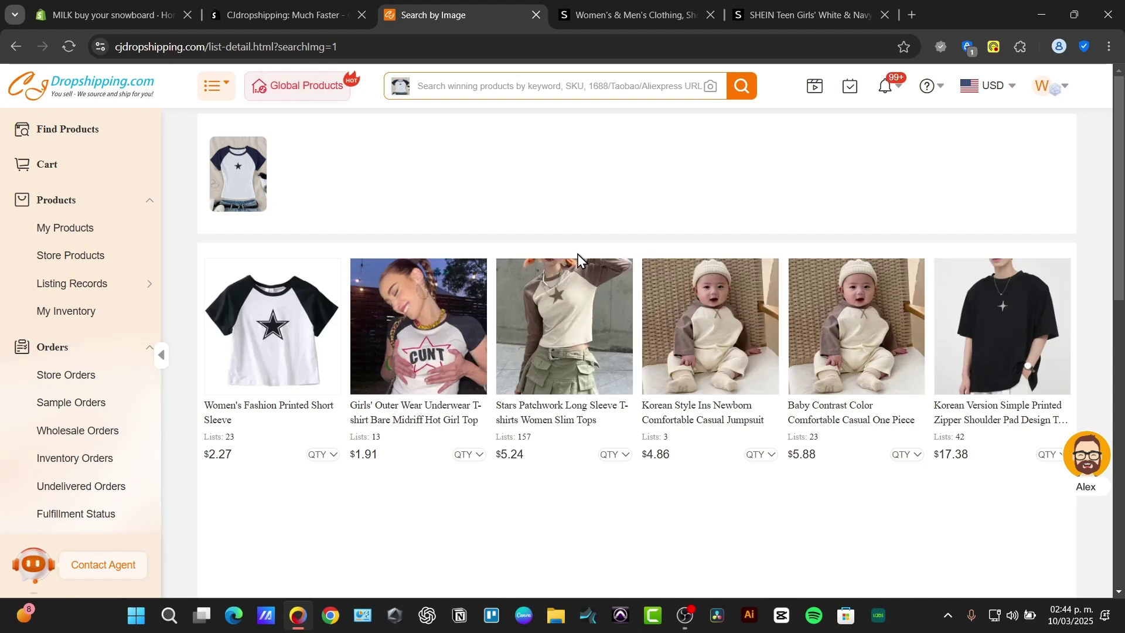
click(248, 330)
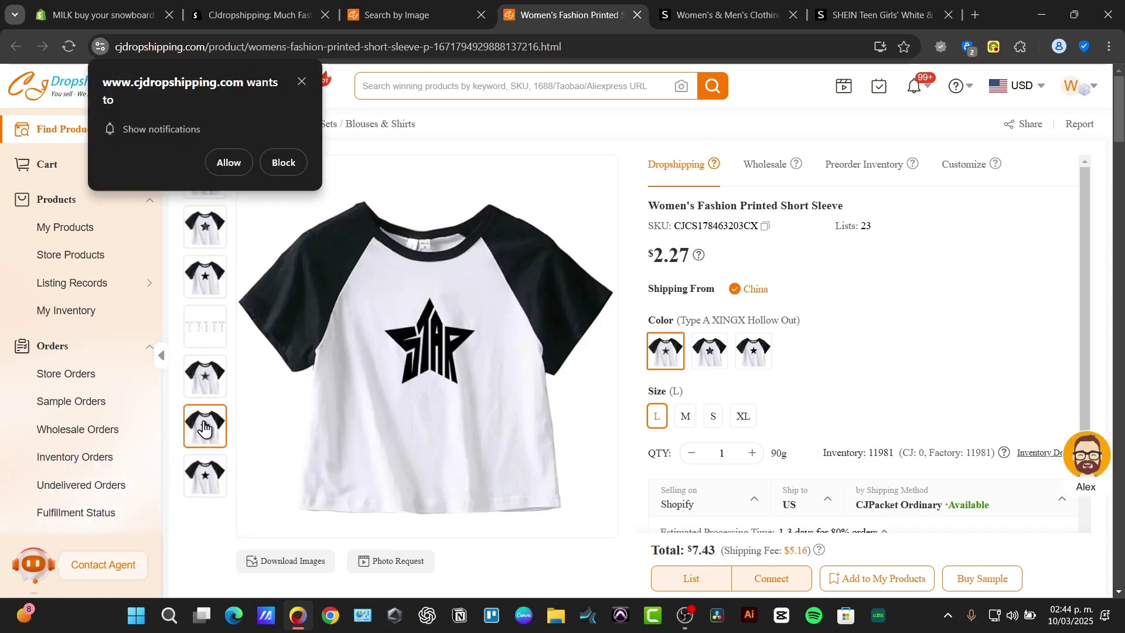
Step: Review the tee's description and size chart, then dismiss the notification prompt
scroll(205, 433, down, 6)
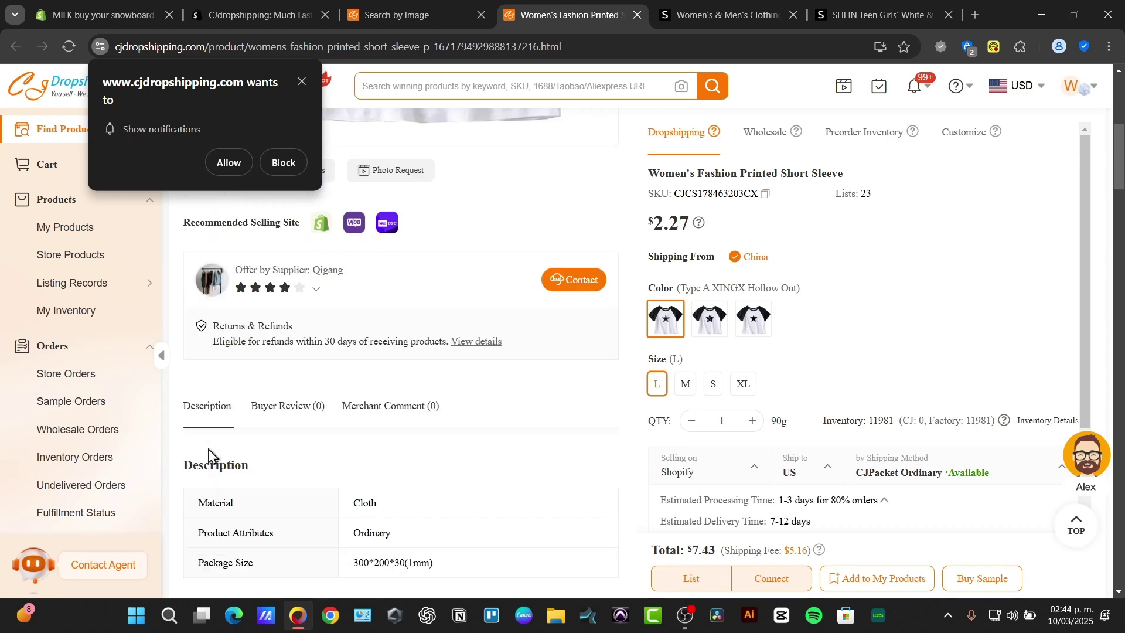
scroll(295, 484, down, 3)
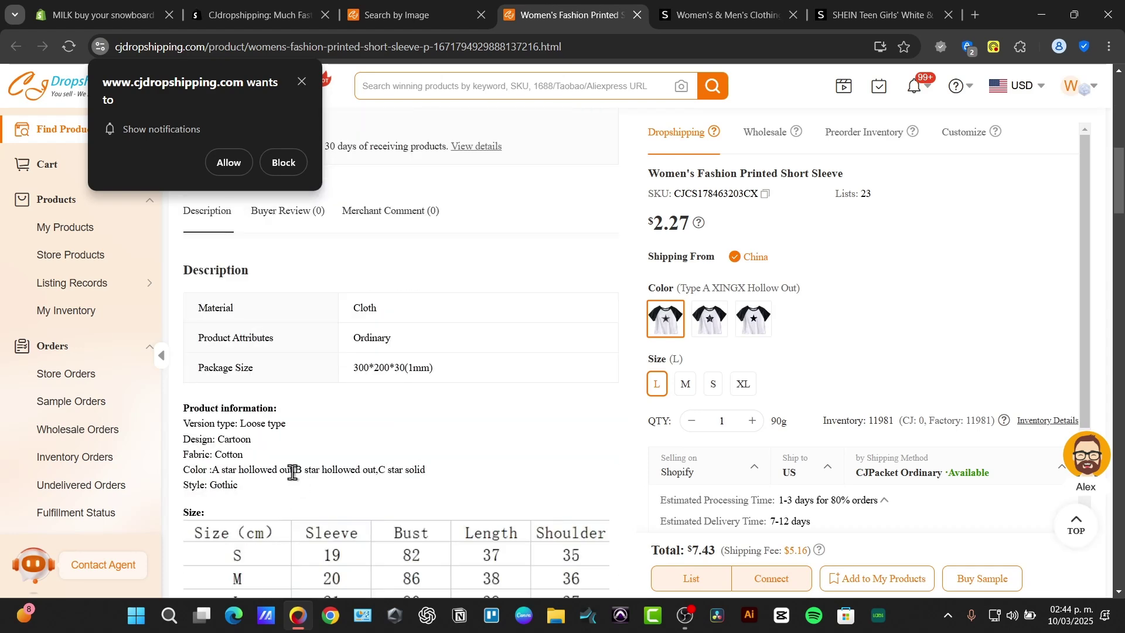
scroll(292, 472, up, 10)
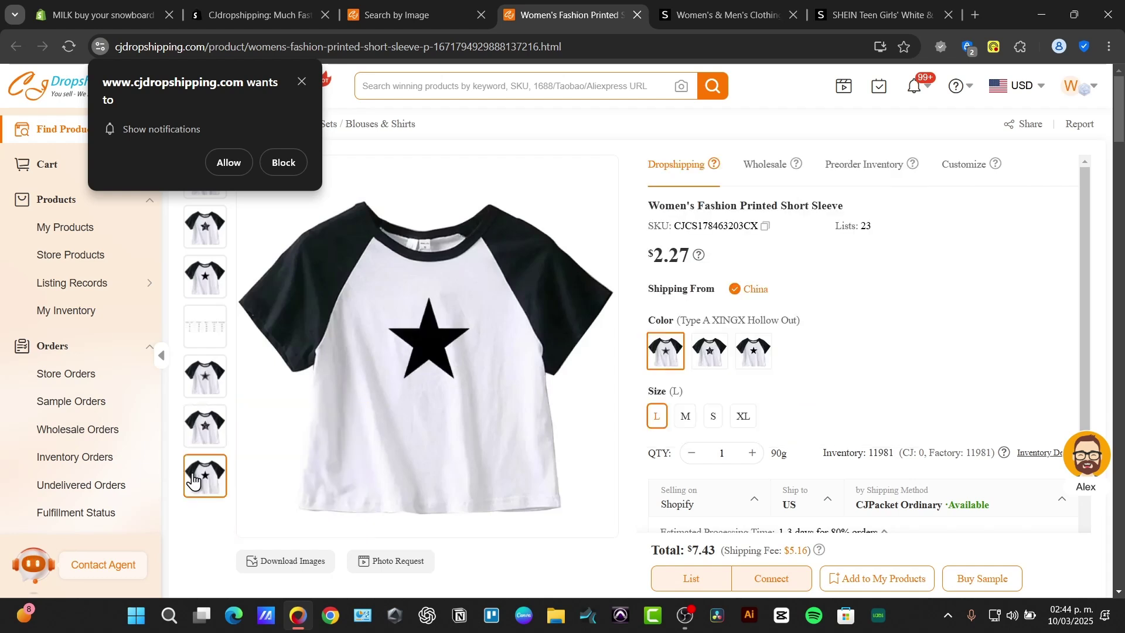
click(299, 81)
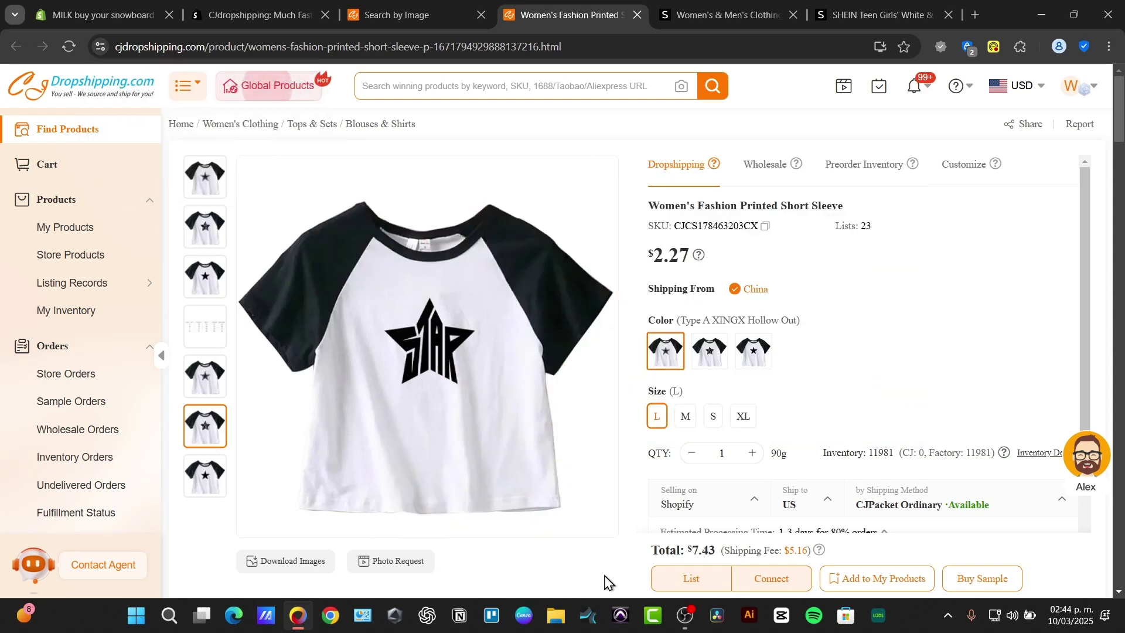
Step: Start listing the star tee to the store and assign it to the T-Shirts collection
click(690, 582)
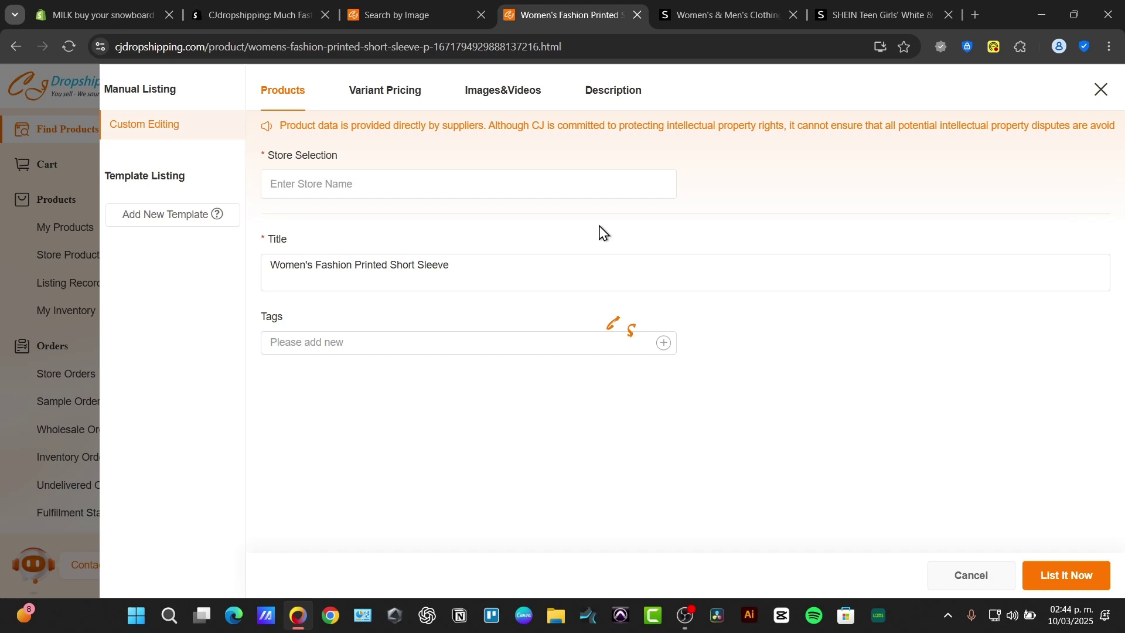
click(365, 290)
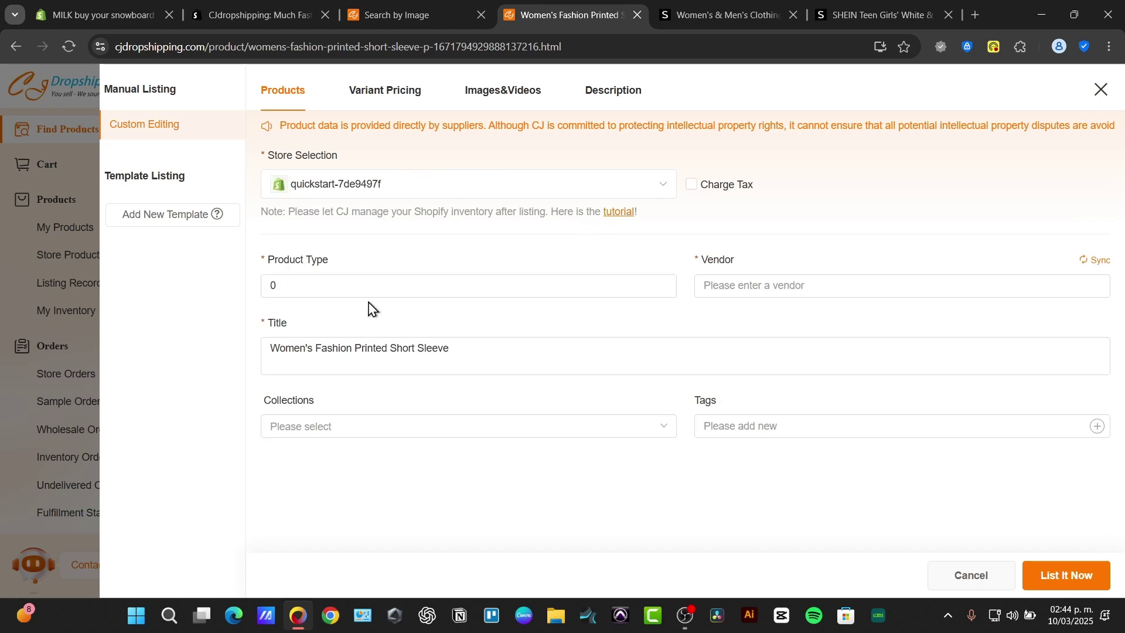
click(510, 433)
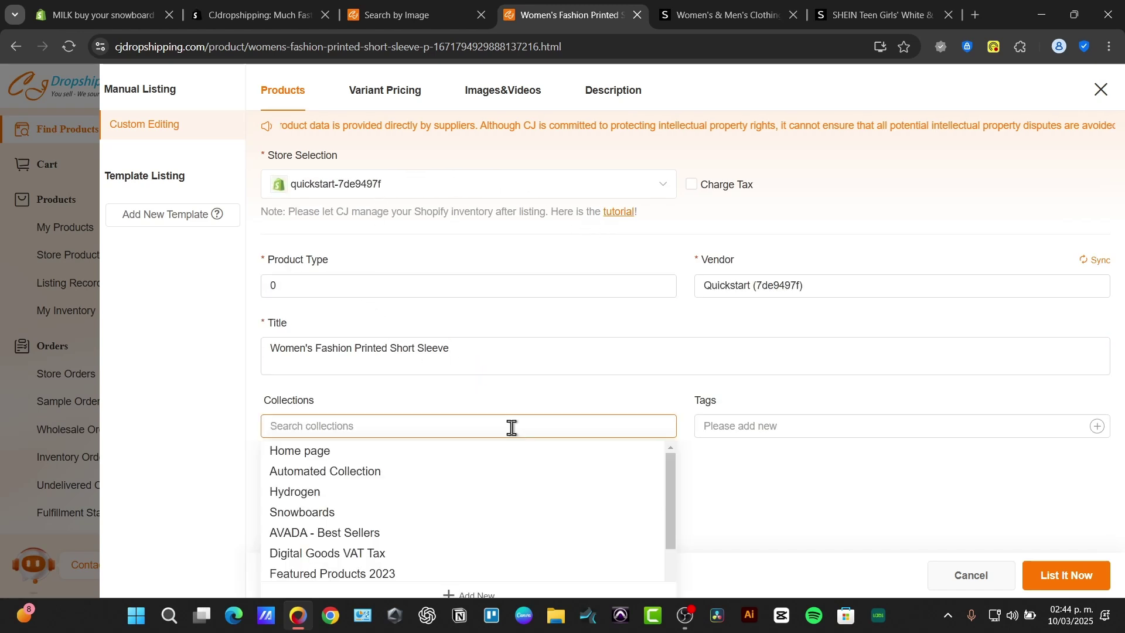
scroll(369, 551, down, 2)
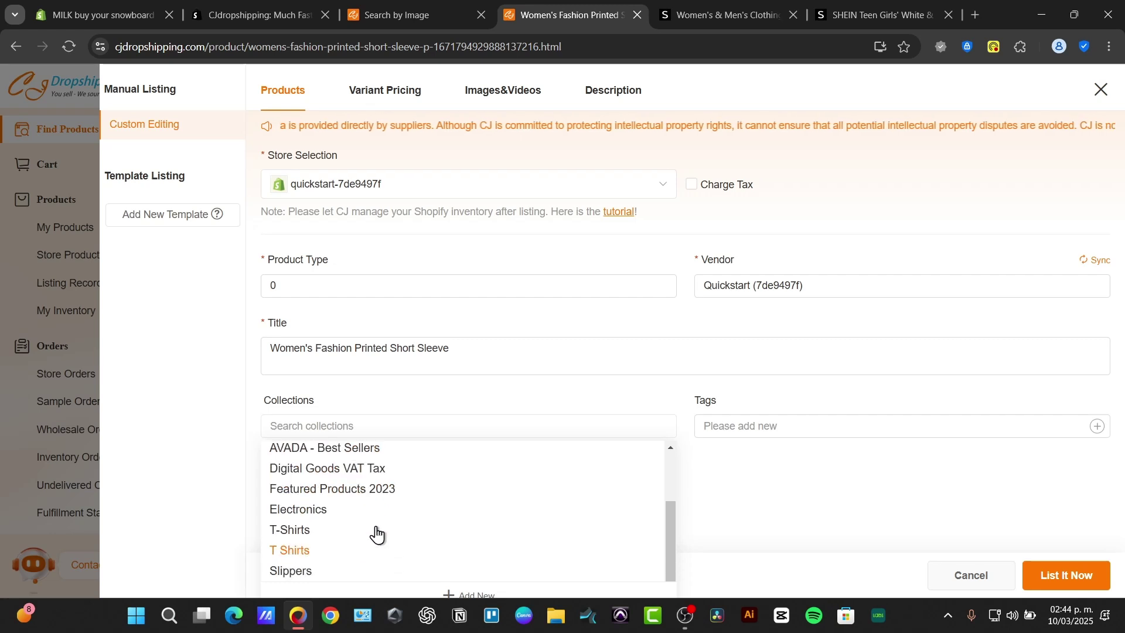
click(376, 535)
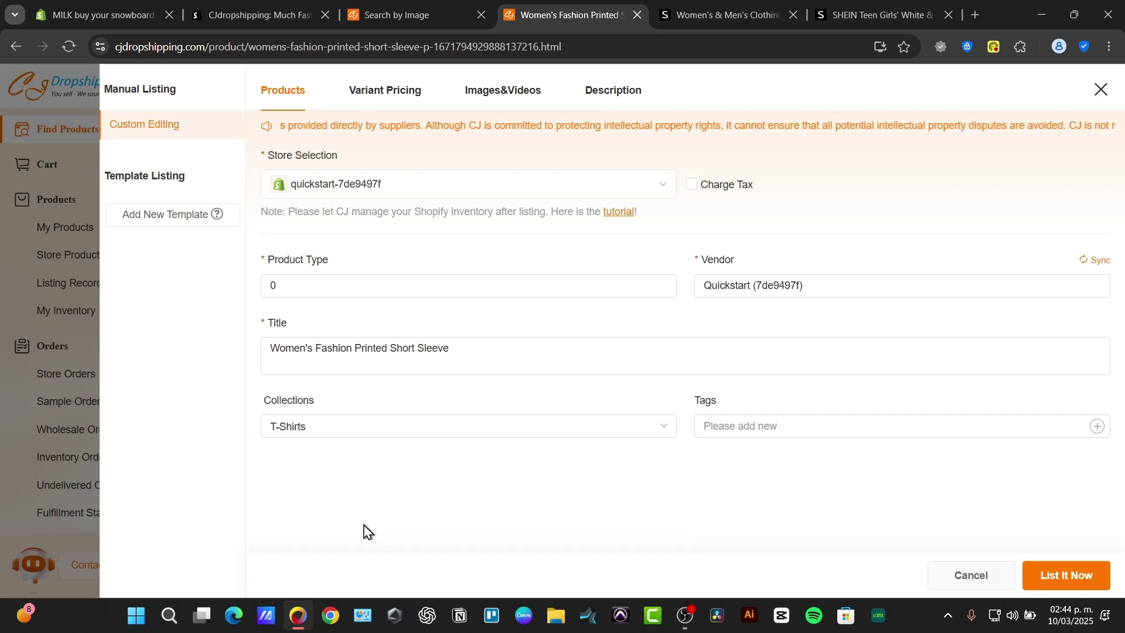
Step: Apply recommended listing prices to all variants, check images and description, and submit the listing
click(388, 100)
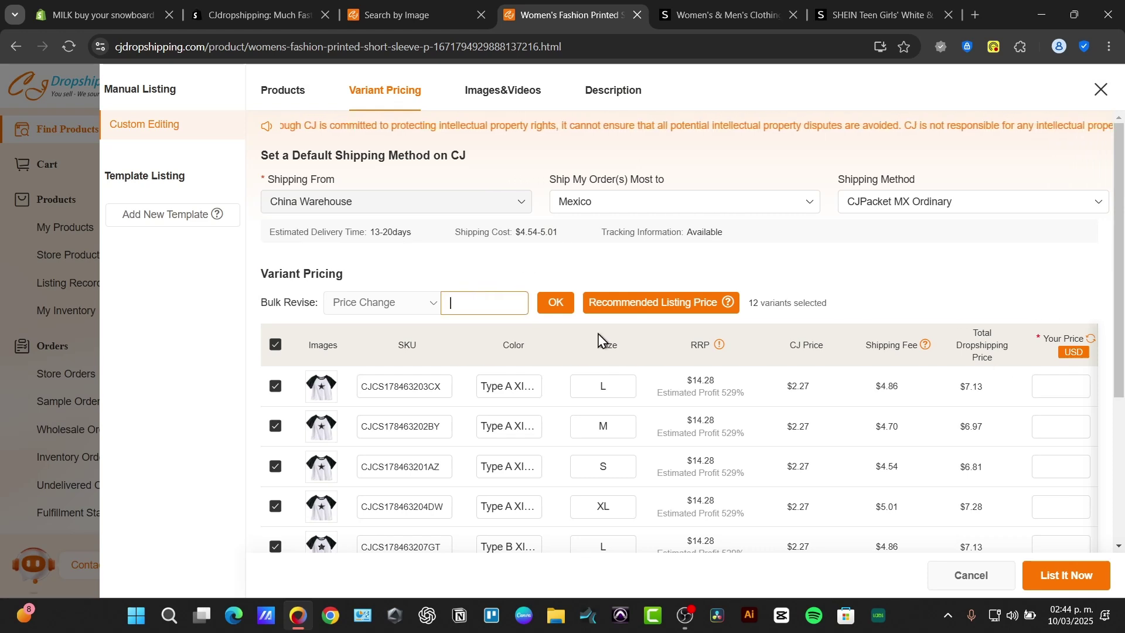
click(609, 300)
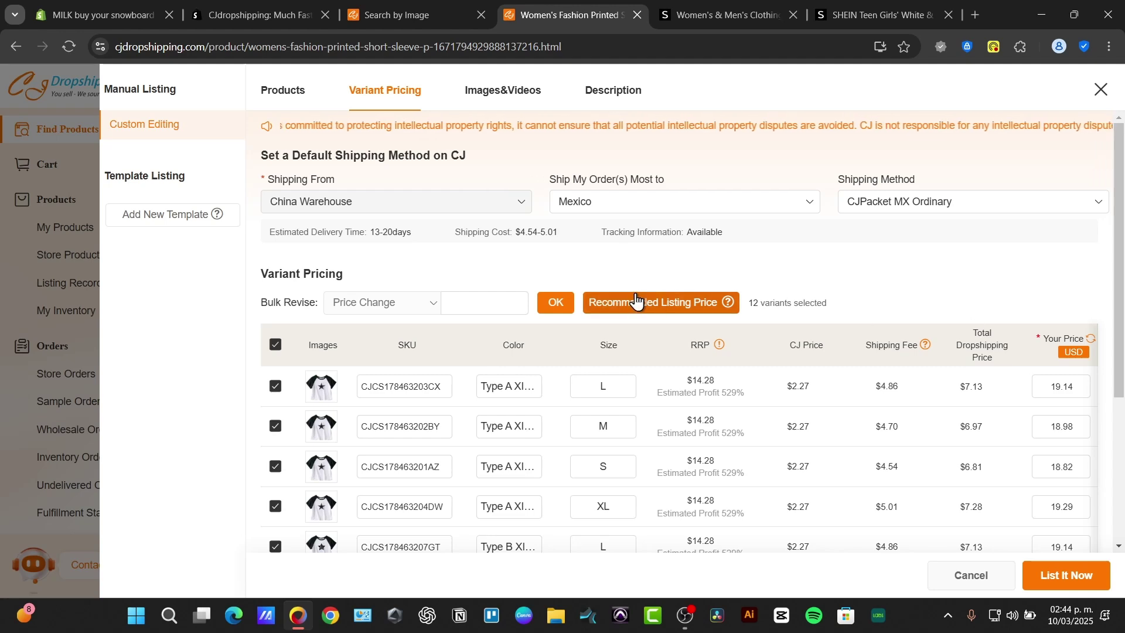
click(520, 97)
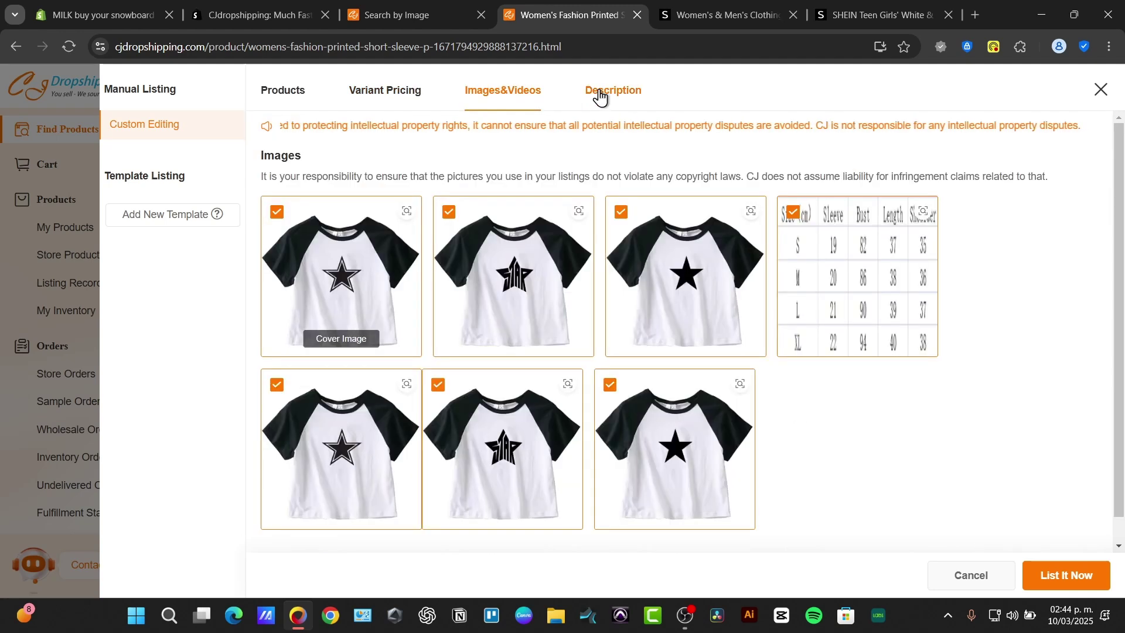
click(609, 94)
click(1068, 575)
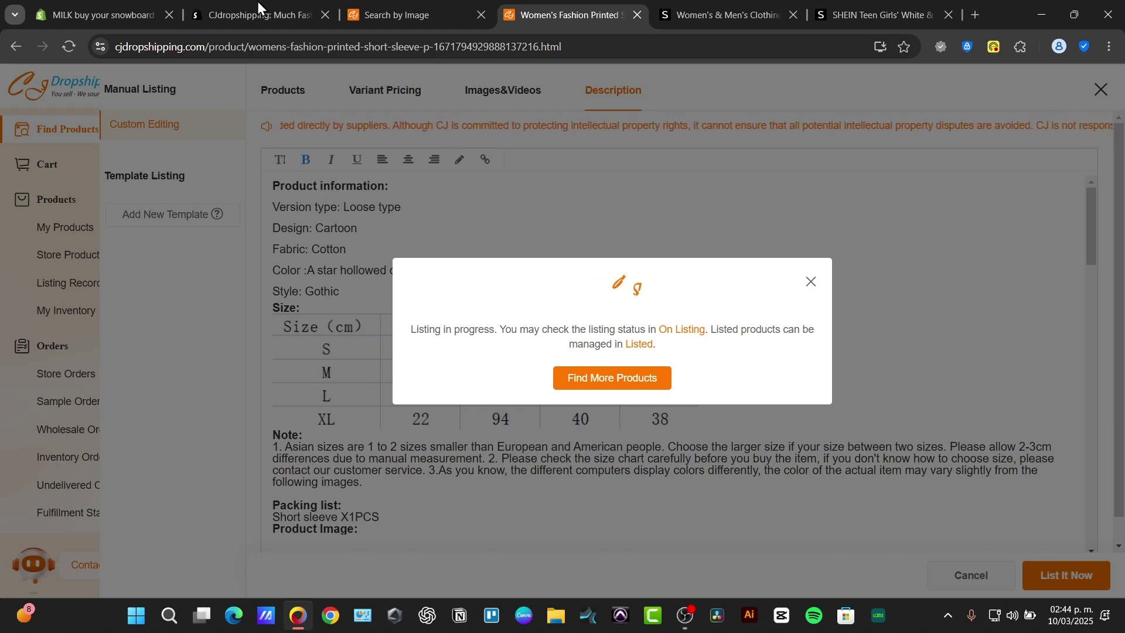
Step: Open the Shopify admin's product list to find the new Women's Fashion Printed Short Sleeve
click(114, 1)
click(901, 108)
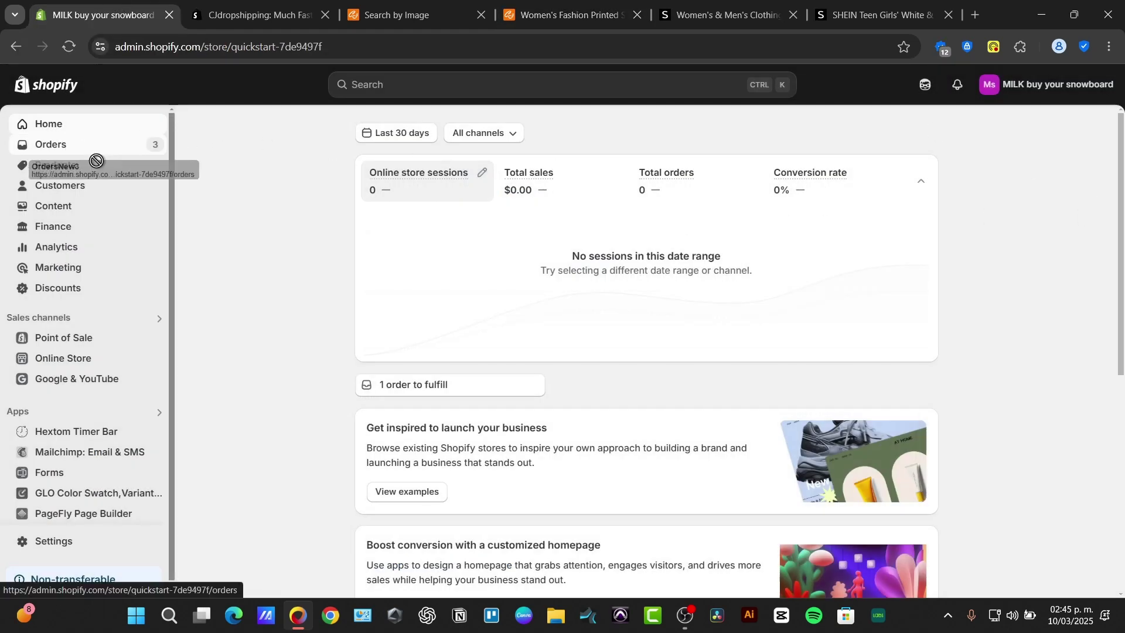
click(68, 170)
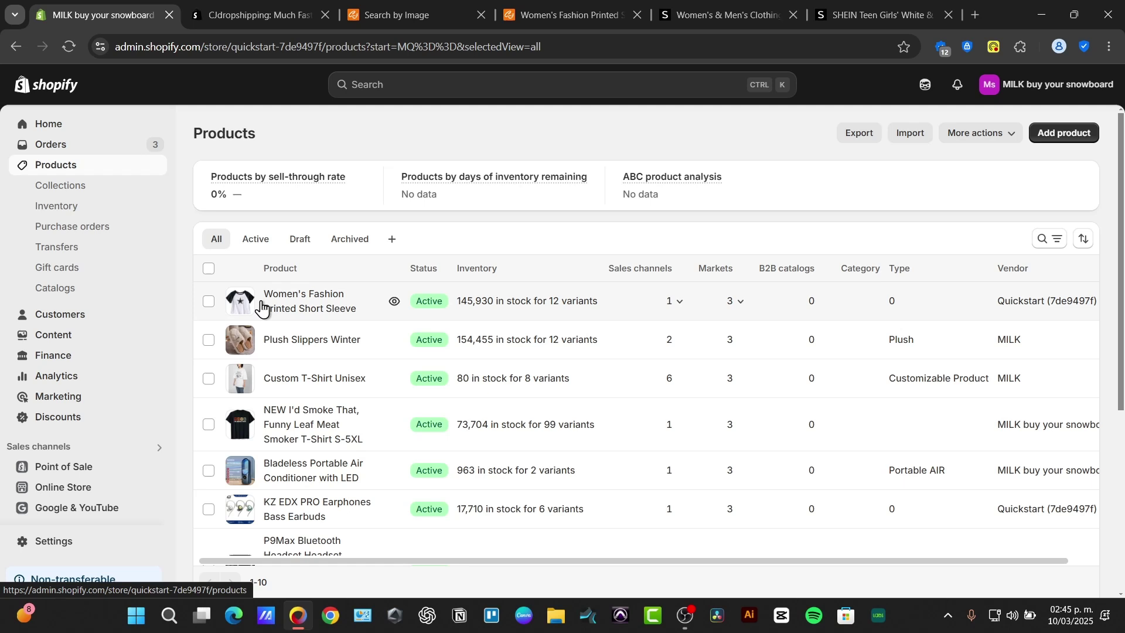
Step: Preview the star tee's storefront page, scrolling through its description and size chart
click(393, 306)
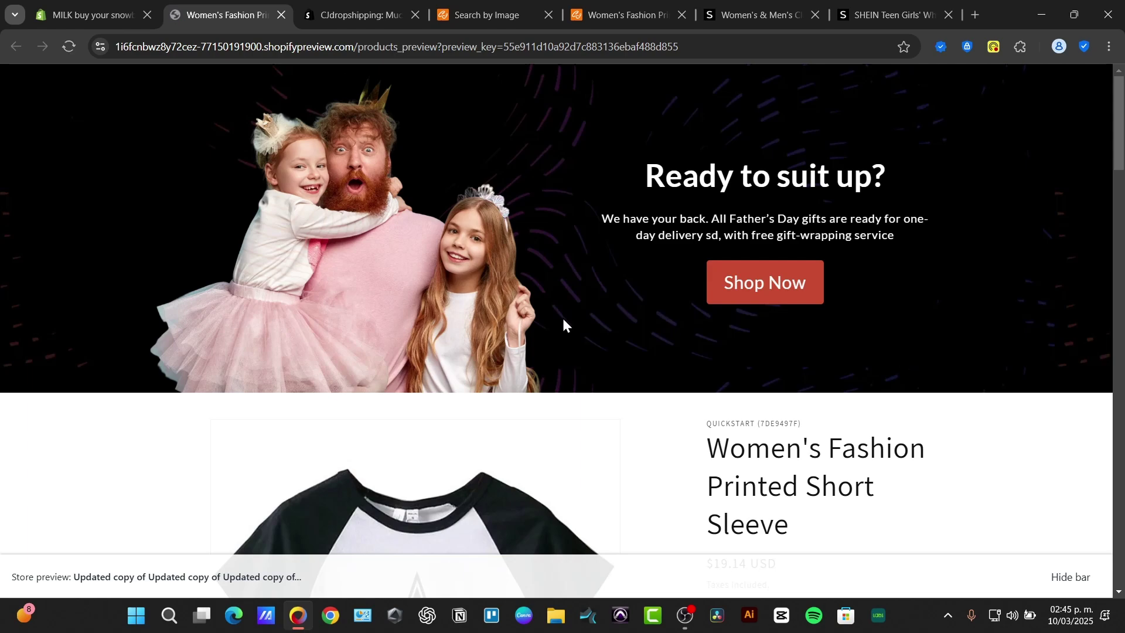
scroll(562, 322, down, 6)
scroll(738, 265, down, 15)
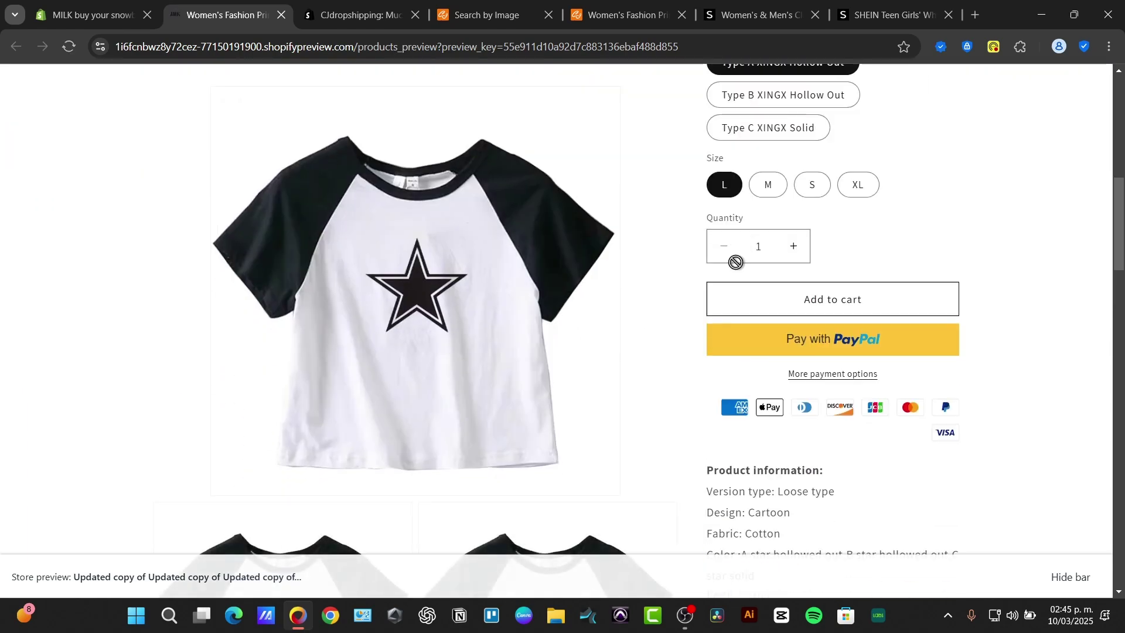
scroll(731, 269, down, 5)
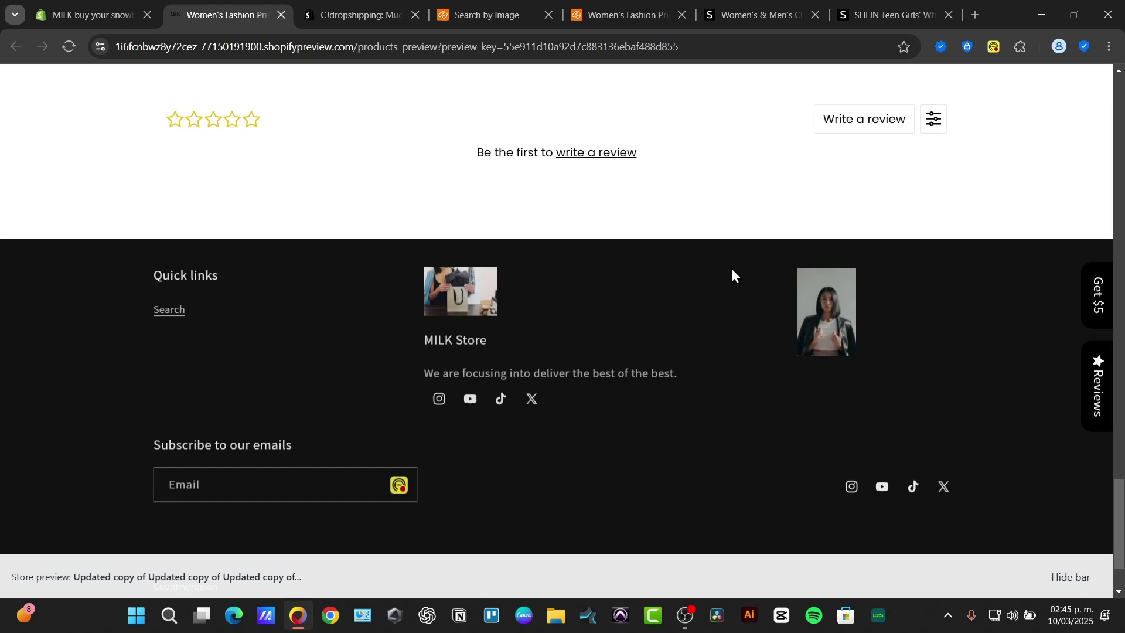
scroll(731, 268, up, 15)
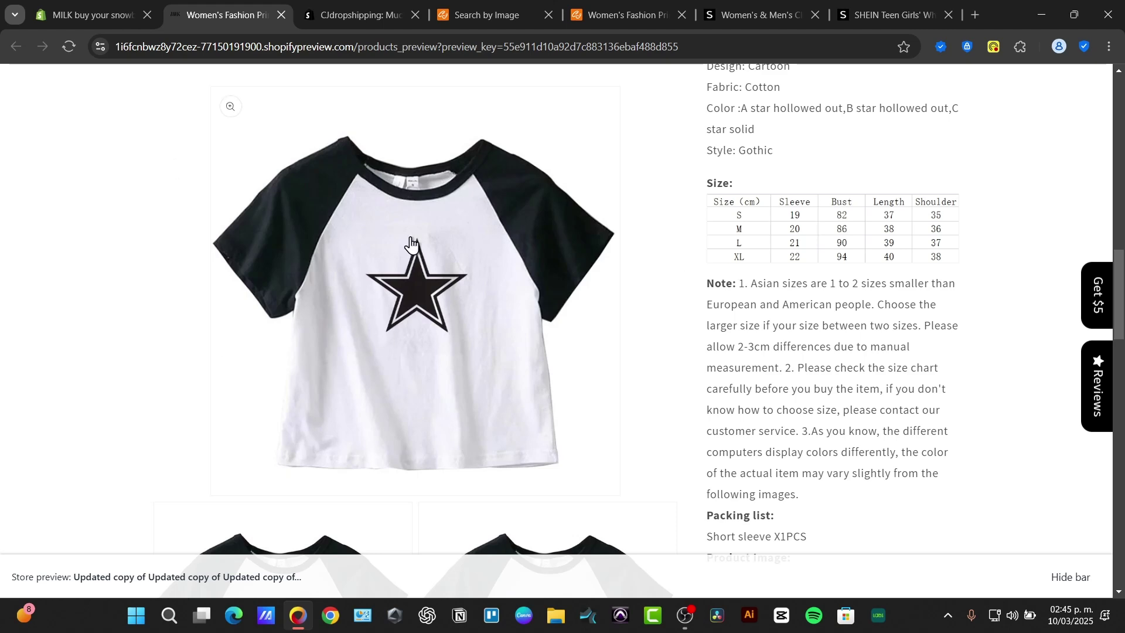
scroll(412, 243, up, 5)
scroll(803, 346, down, 5)
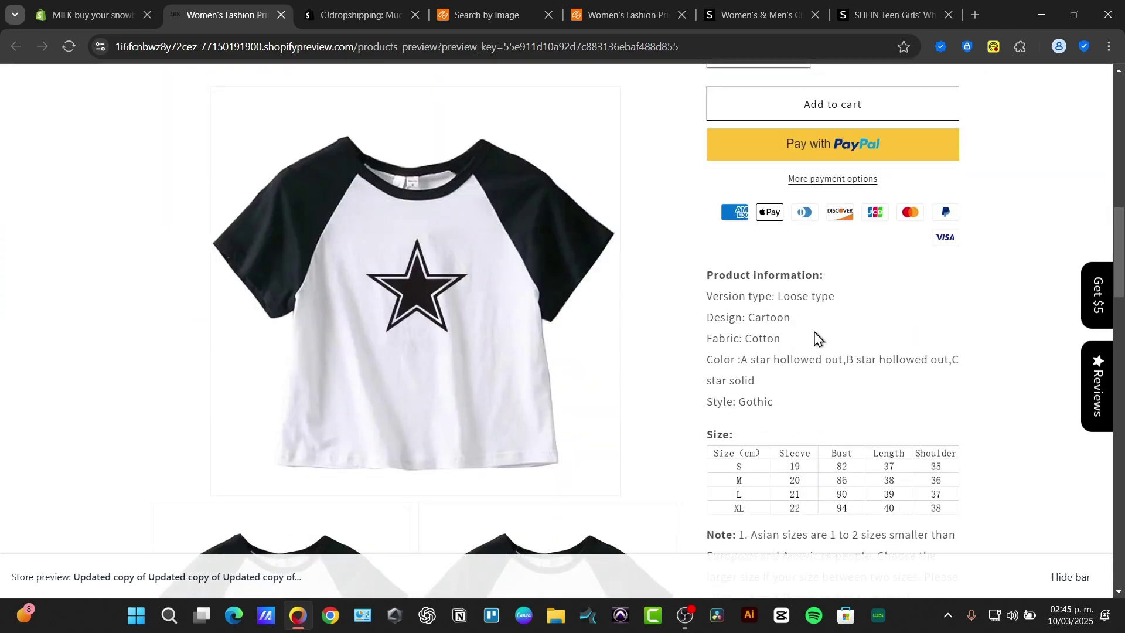
Step: Open the Shopify orders list, then check CJdropshipping's Store Orders shows 0 imported orders
click(76, 3)
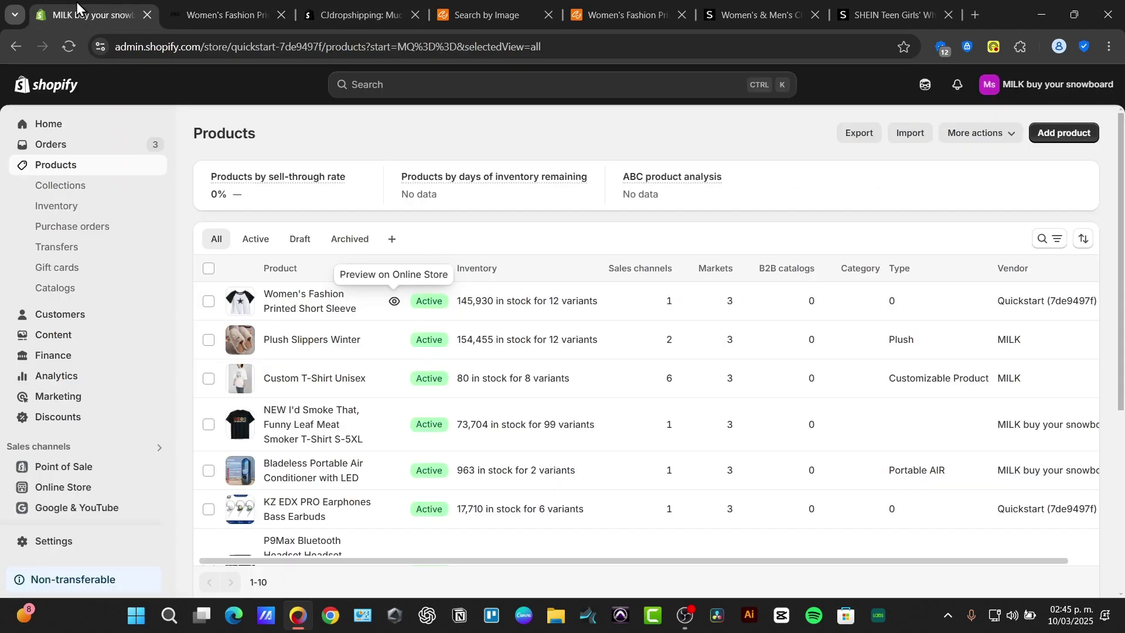
click(80, 147)
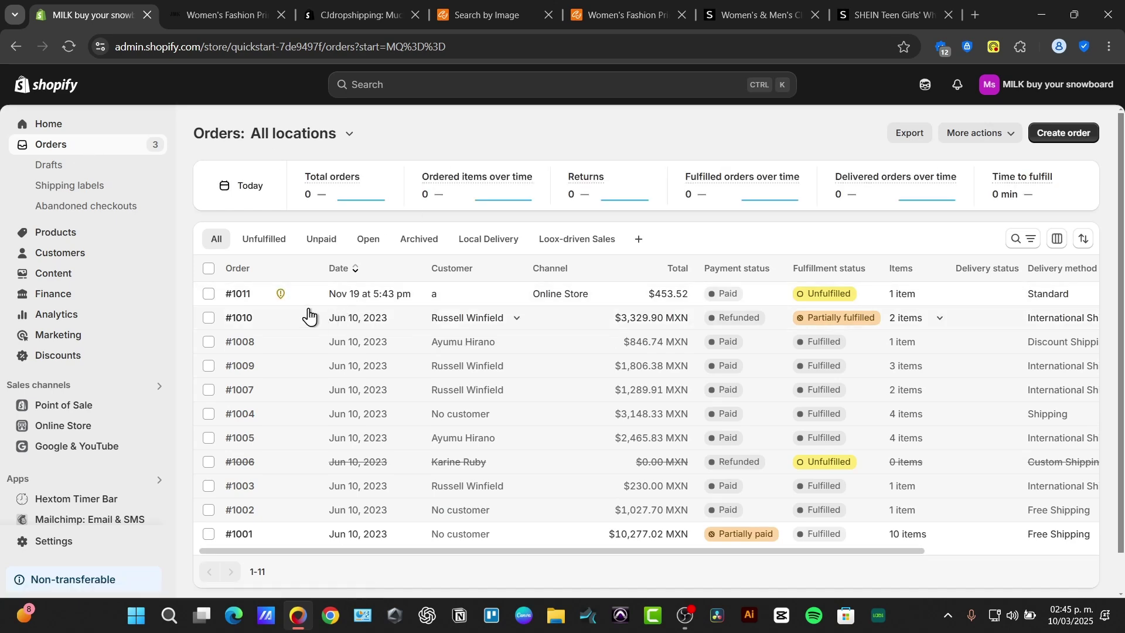
click(592, 14)
click(811, 273)
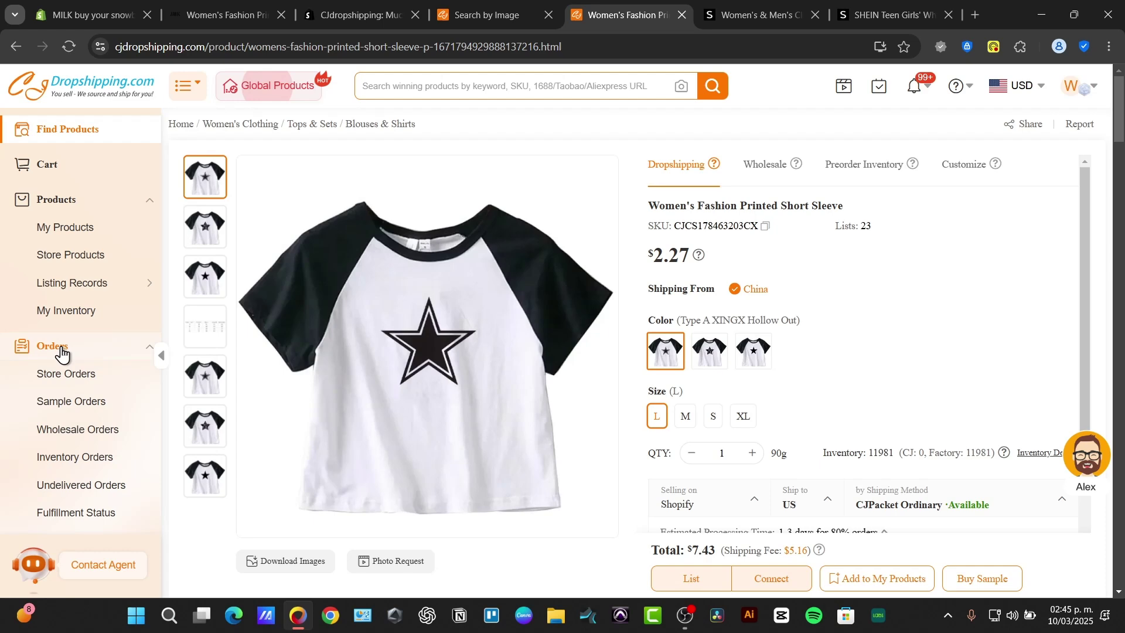
click(71, 384)
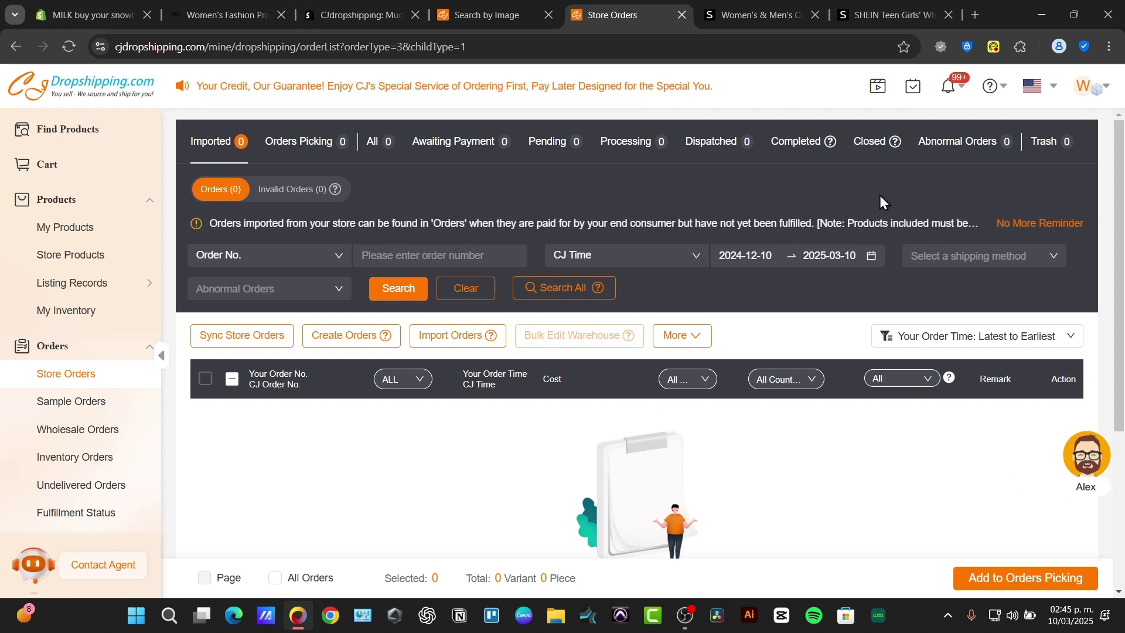
Step: Glance at the Shopify orders list, then return to CJdropshipping's image-search results
click(107, 3)
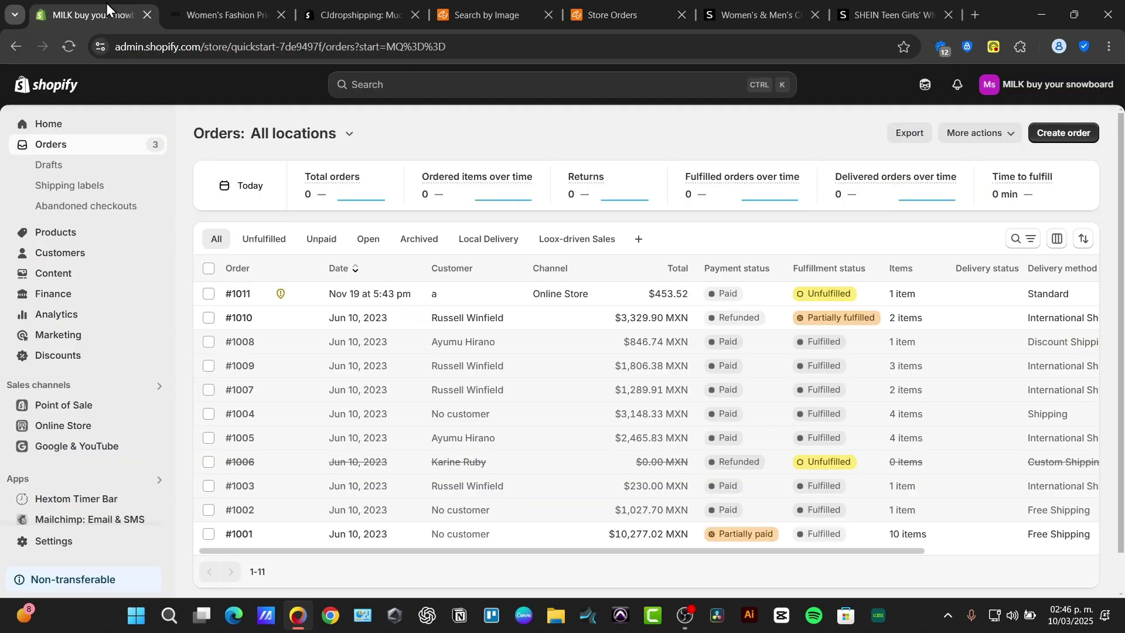
click(531, 7)
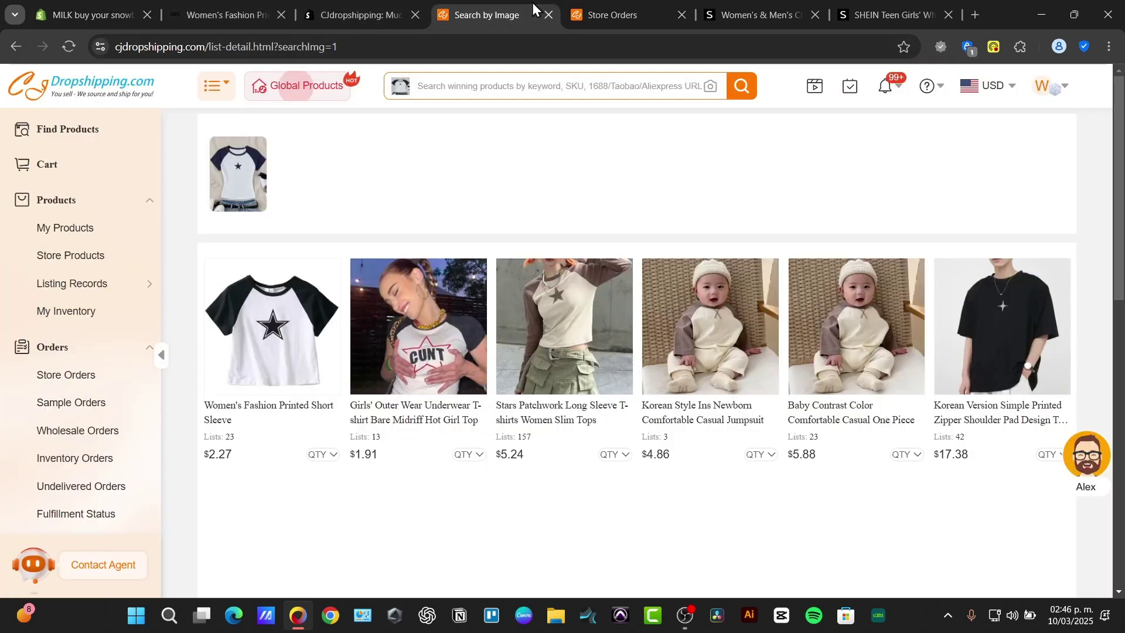